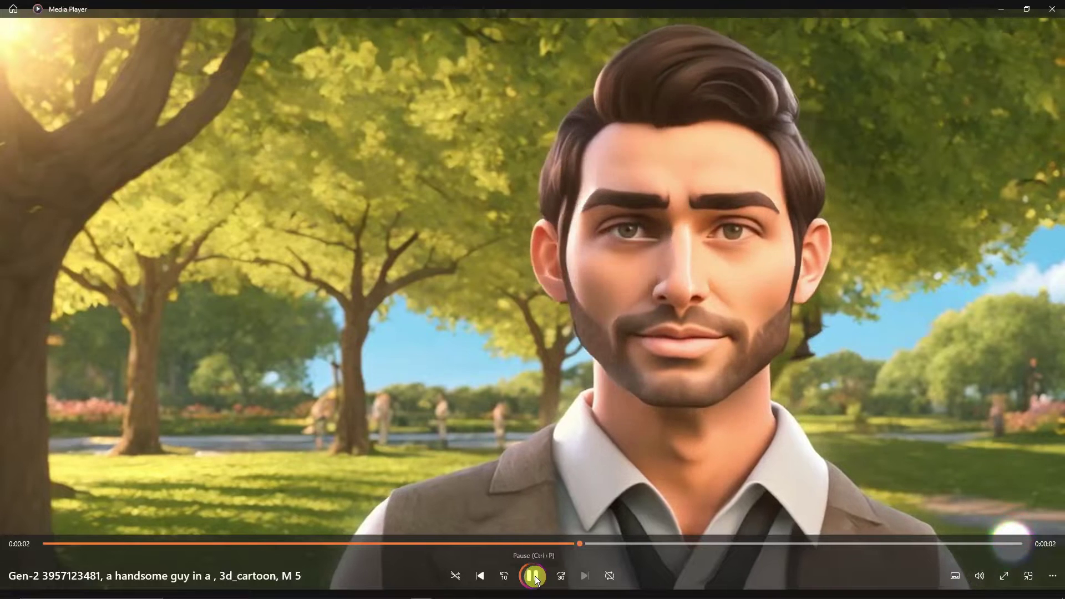
Pause the sunny-park cartoon clip a few seconds into playback in Media Player
left_click(534, 576)
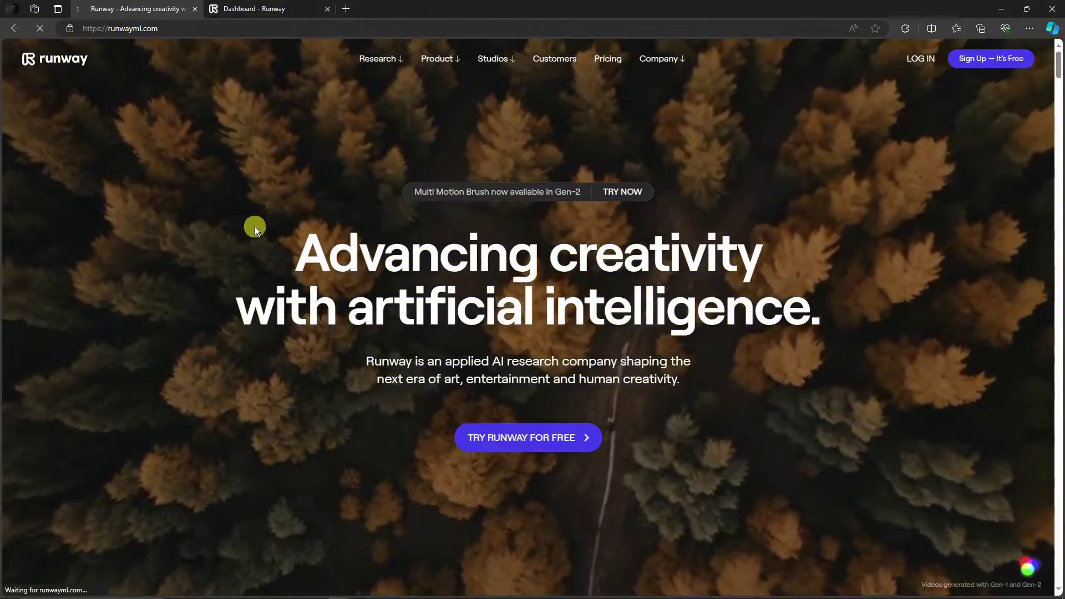
Scroll the runwayml.com homepage, then dismiss the address bar's recent searches list
scroll(255, 226, "down", 4)
scroll(255, 226, "up", 4)
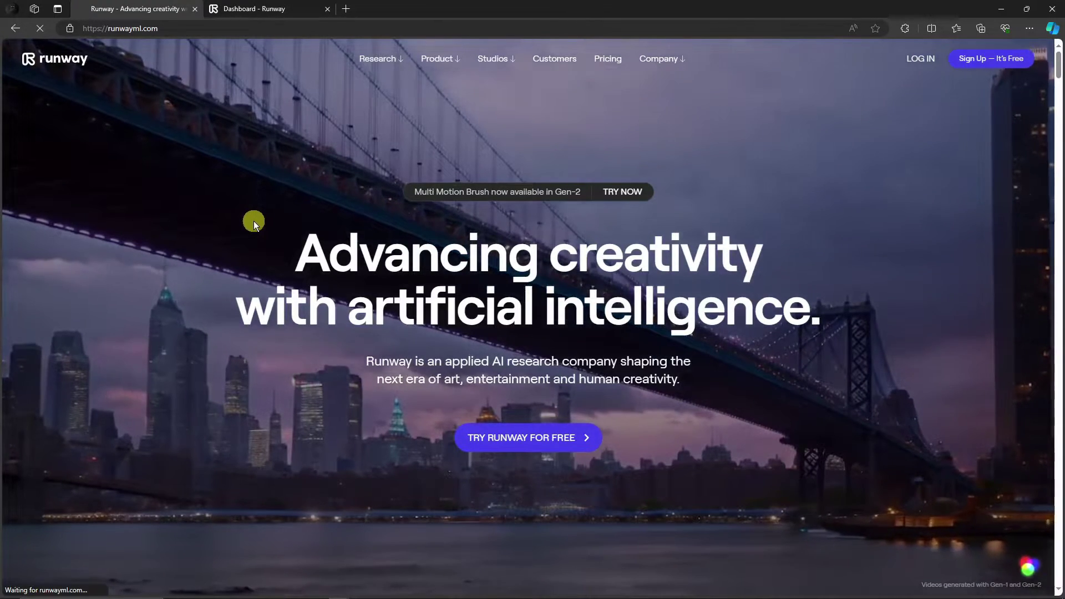
scroll(261, 239, "down", 5)
scroll(276, 245, "up", 5)
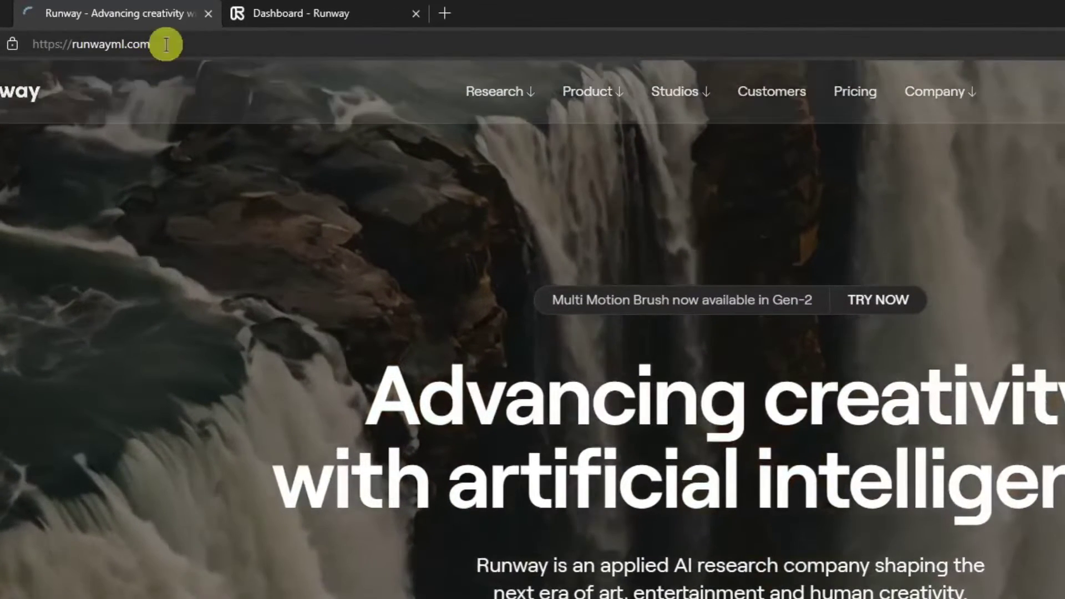
left_click(169, 44)
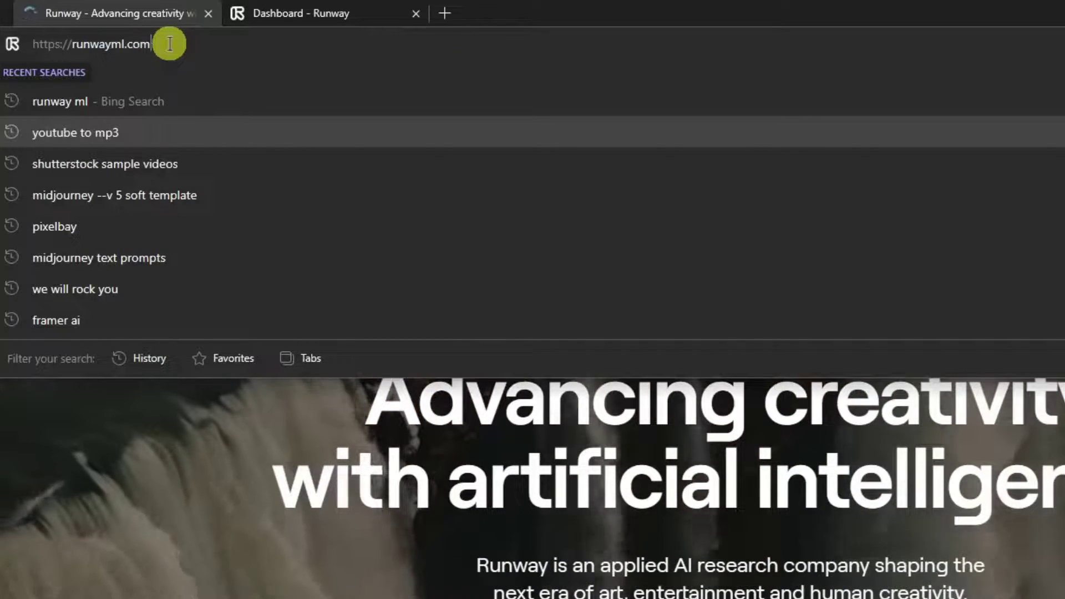
key("Return")
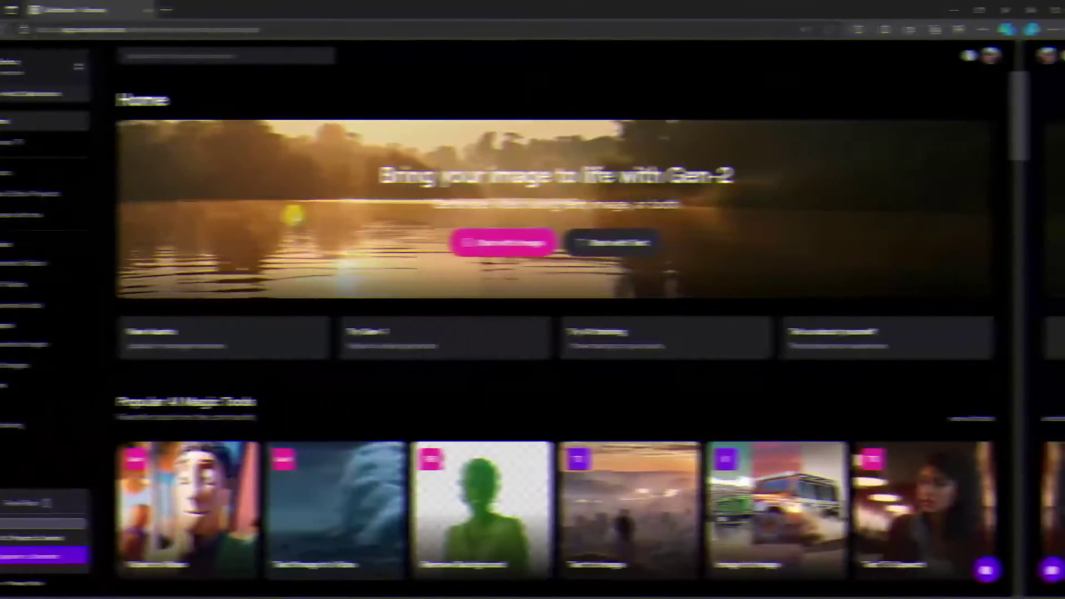
scroll(364, 347, "down", 10)
scroll(364, 328, "up", 6)
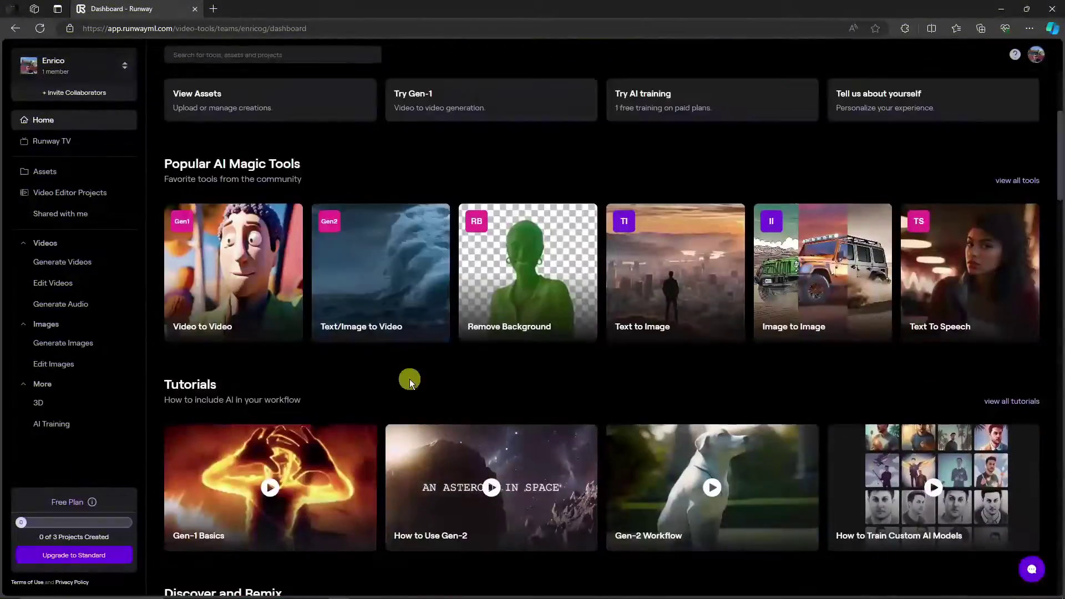
scroll(410, 383, "up", 4)
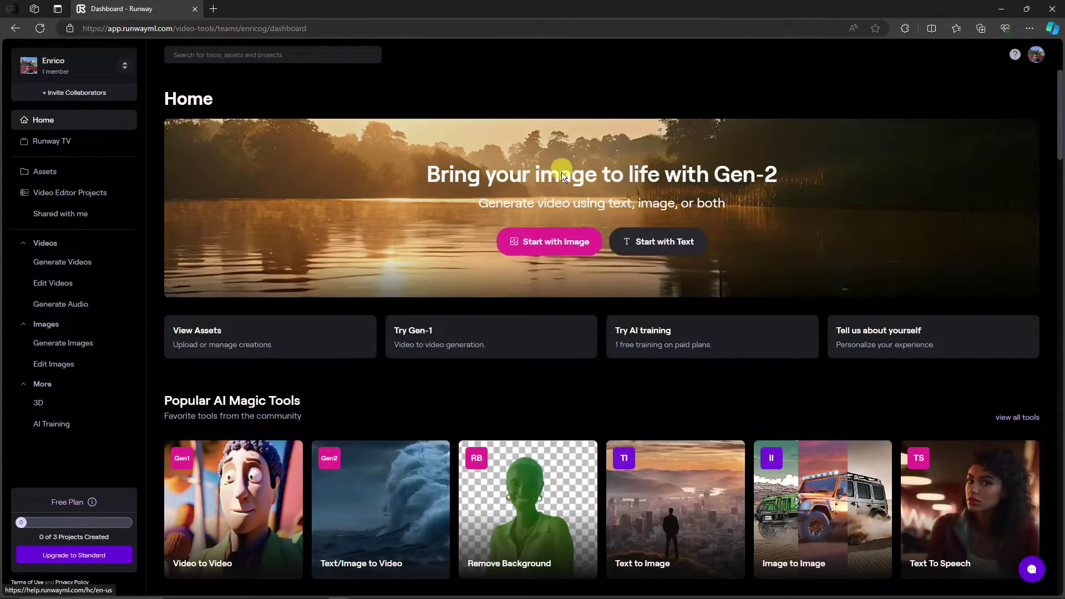
scroll(463, 398, "down", 4)
scroll(464, 396, "up", 4)
scroll(466, 395, "down", 3)
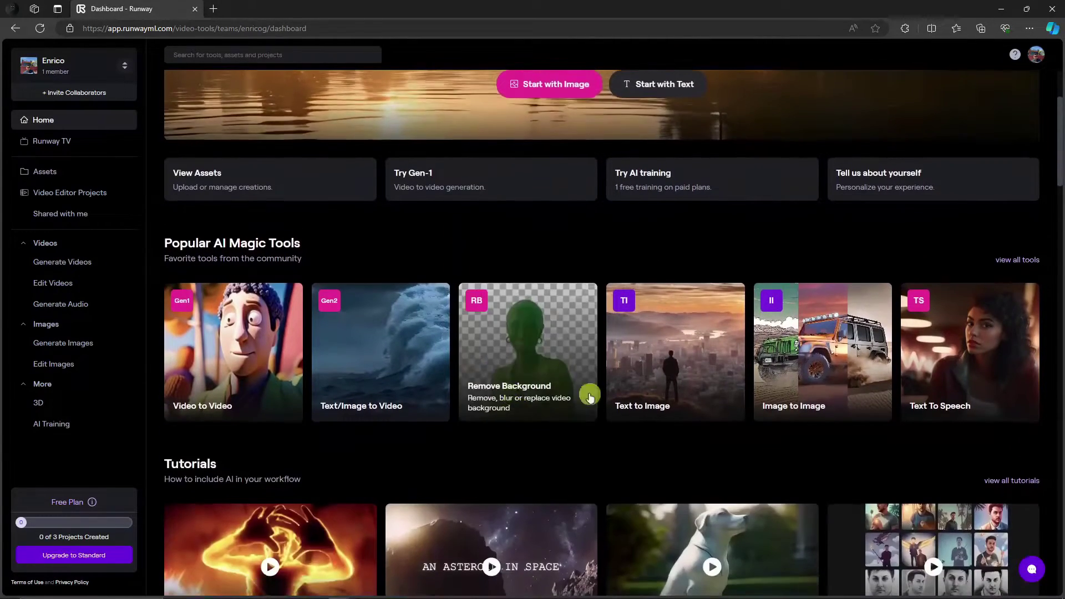
scroll(680, 387, "down", 3)
scroll(602, 280, "down", 3)
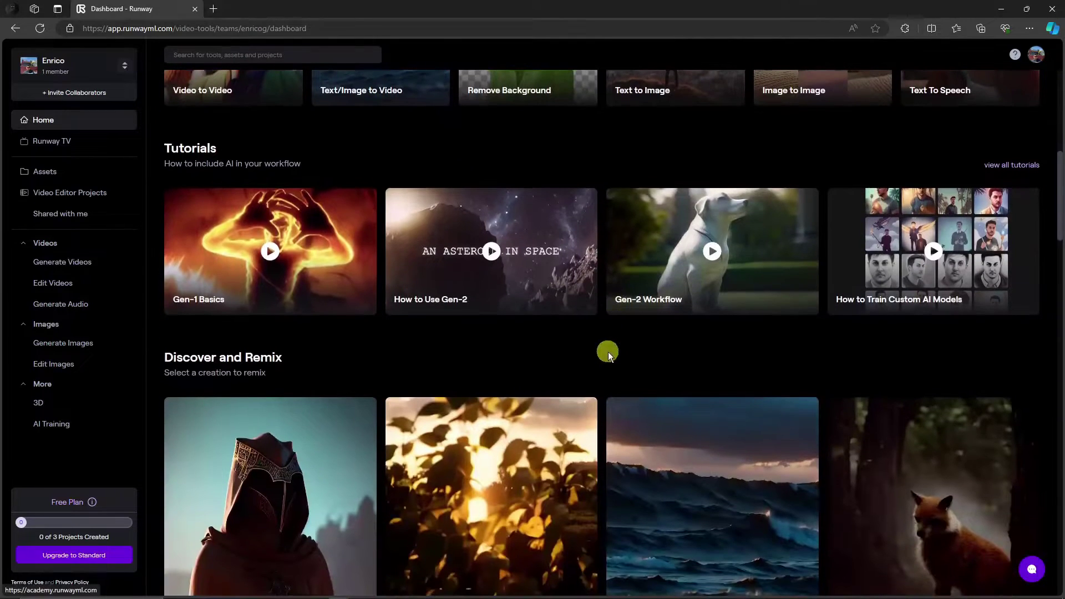
scroll(601, 347, "down", 3)
scroll(601, 350, "up", 6)
scroll(599, 360, "up", 5)
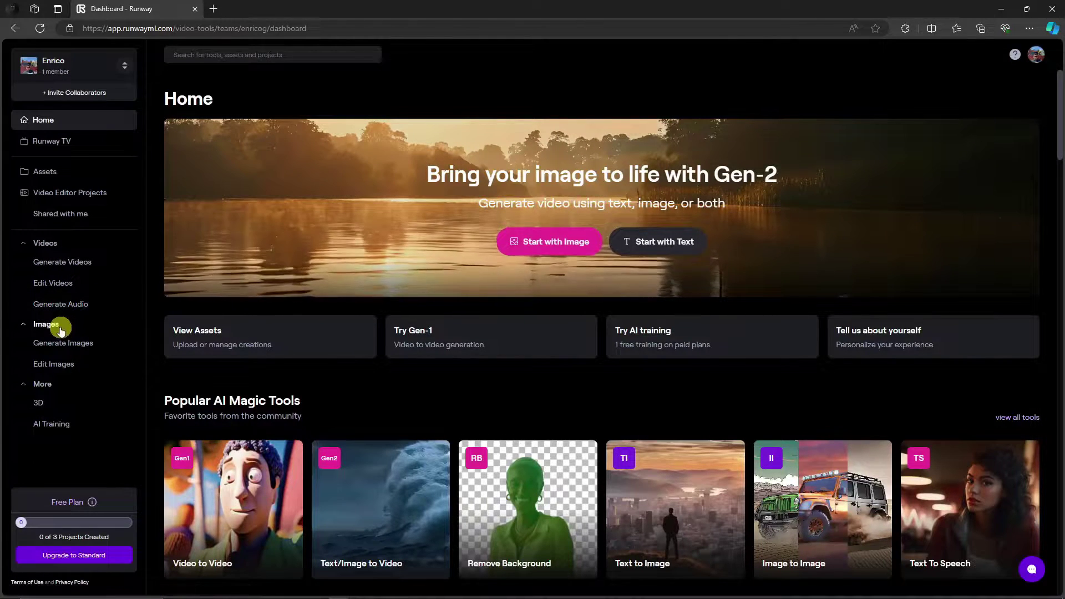
Collapse the More tool group and scroll through the dashboard tutorials
left_click(25, 384)
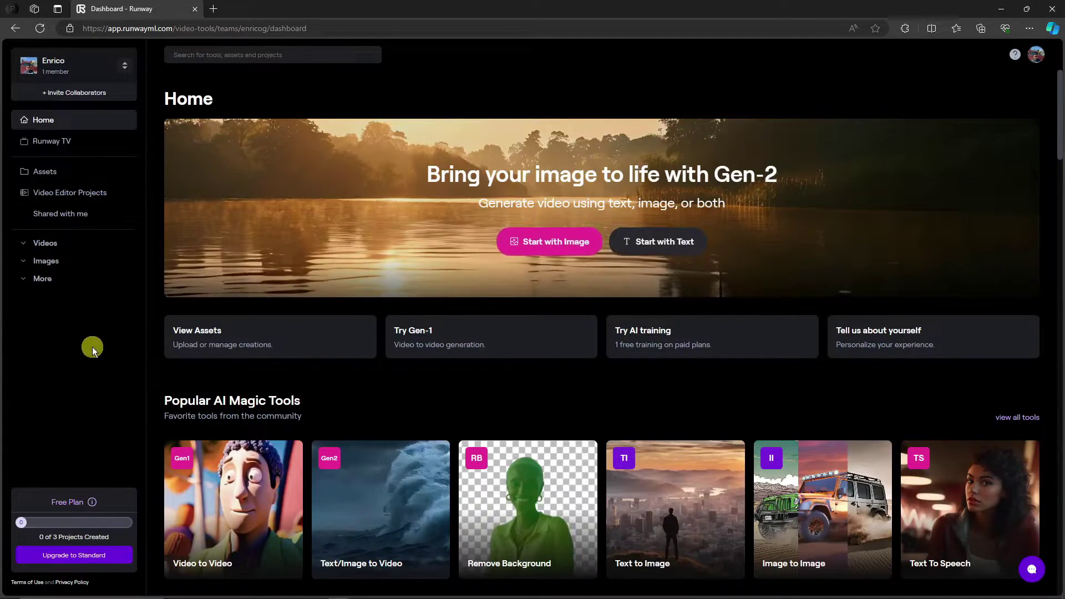
scroll(222, 358, "down", 3)
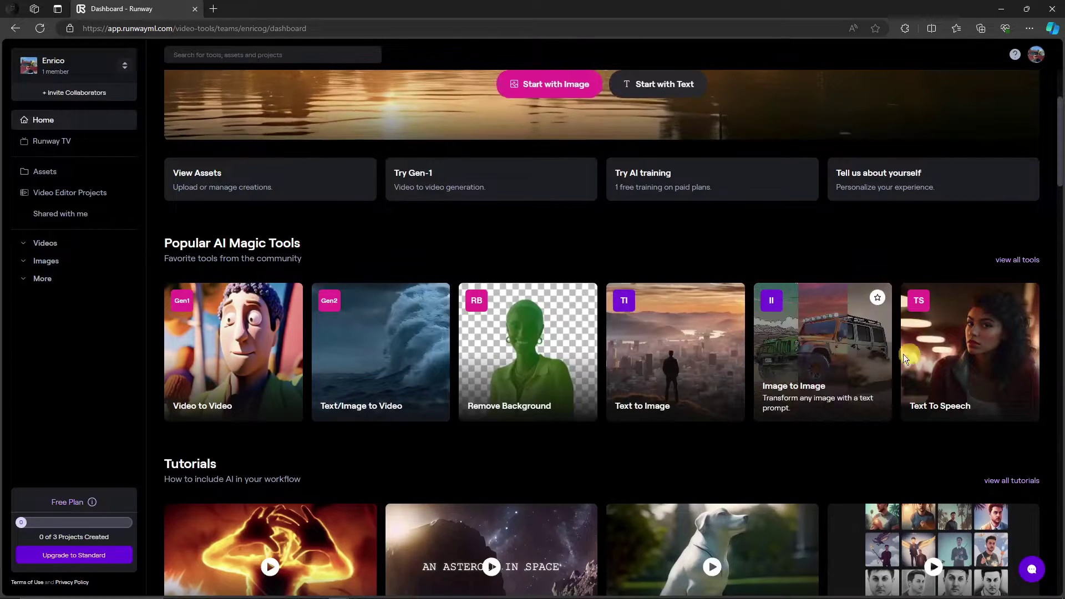
scroll(879, 352, "down", 7)
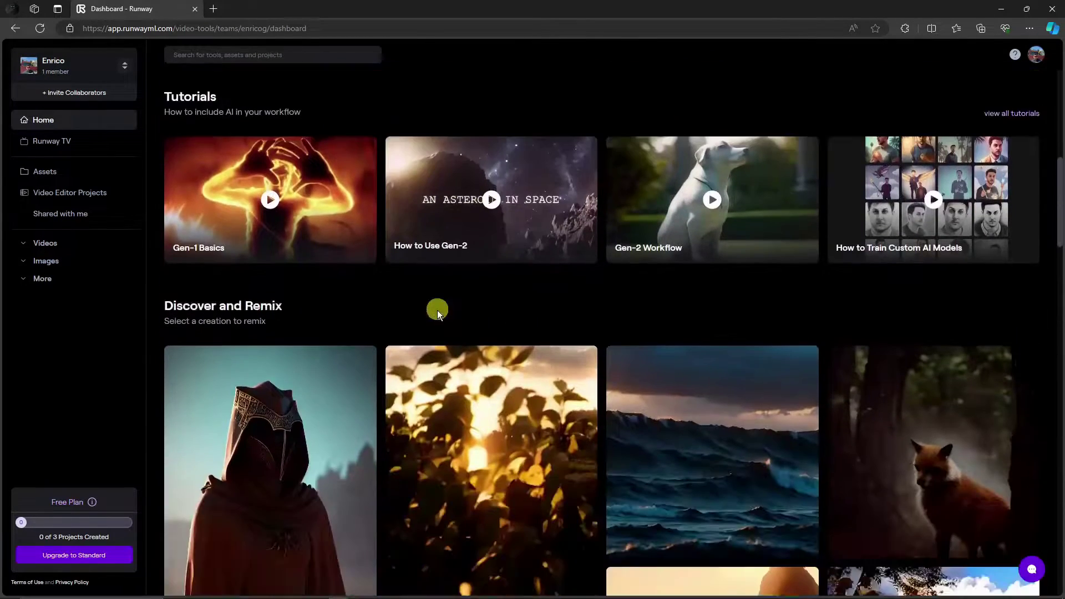
scroll(266, 214, "up", 1)
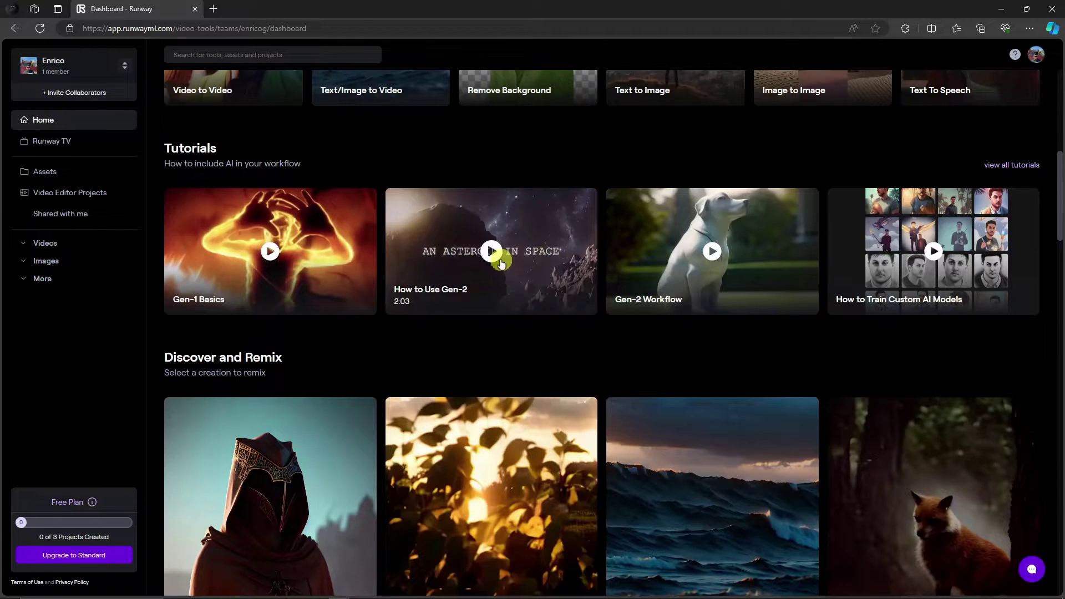
Scroll through the Discover and Remix sections of the Runway dashboard
scroll(526, 268, "down", 8)
scroll(502, 325, "down", 4)
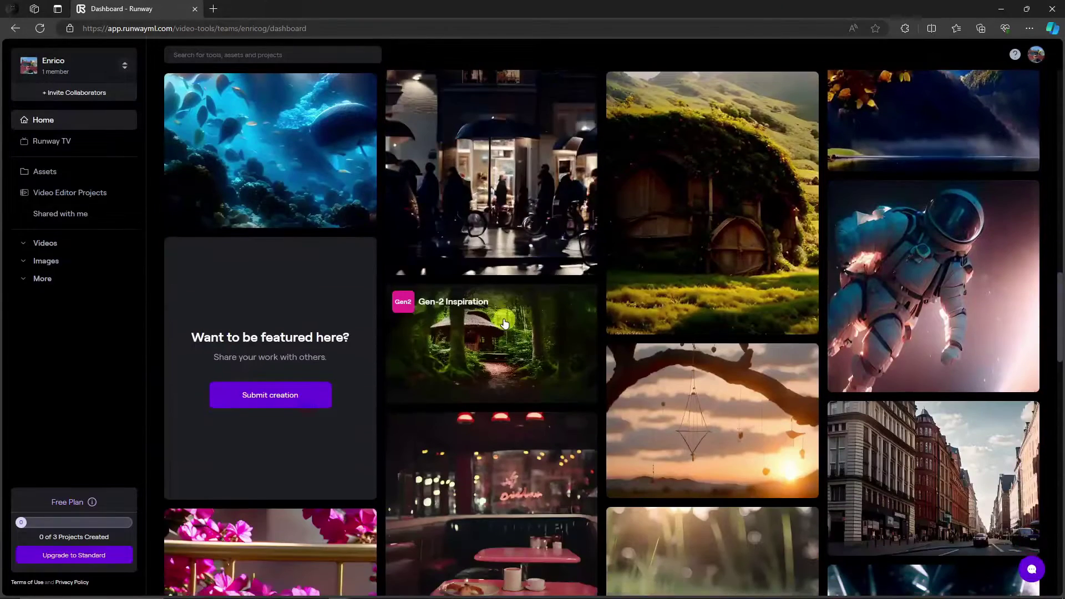
scroll(510, 323, "up", 8)
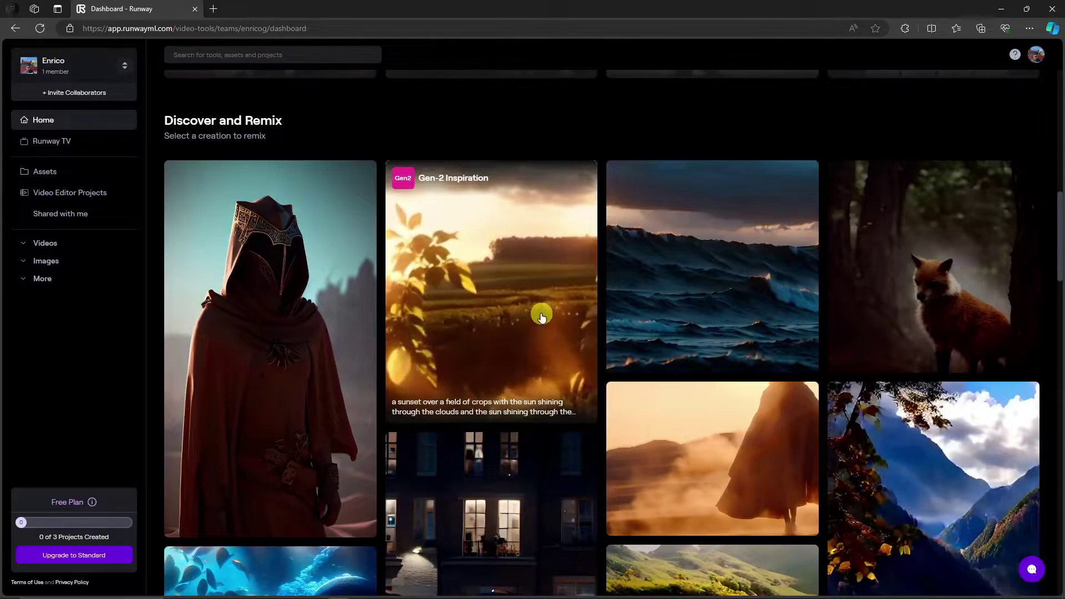
scroll(542, 316, "down", 10)
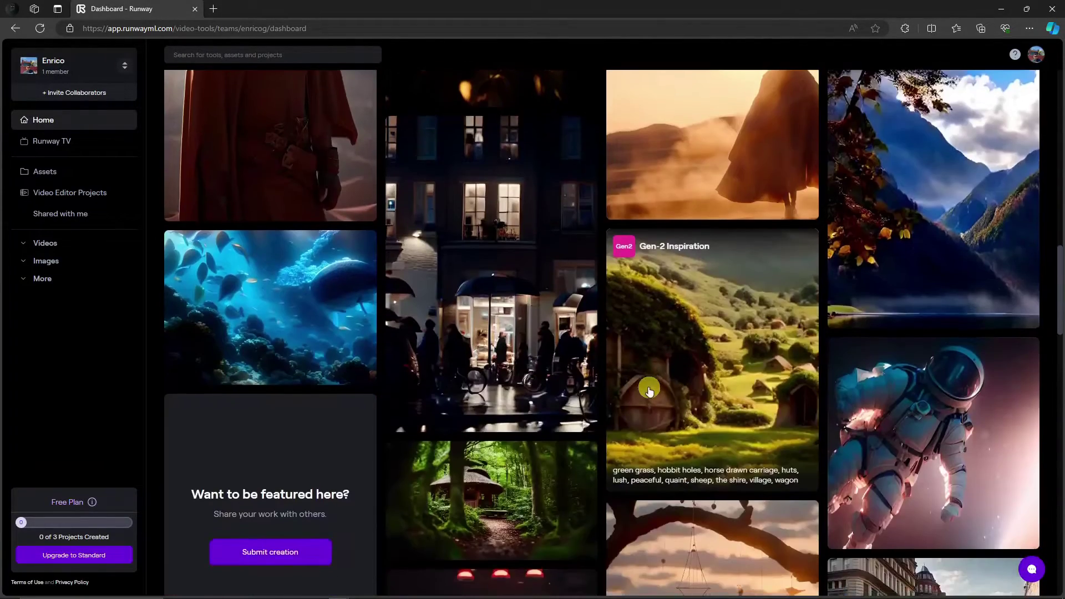
scroll(644, 383, "down", 10)
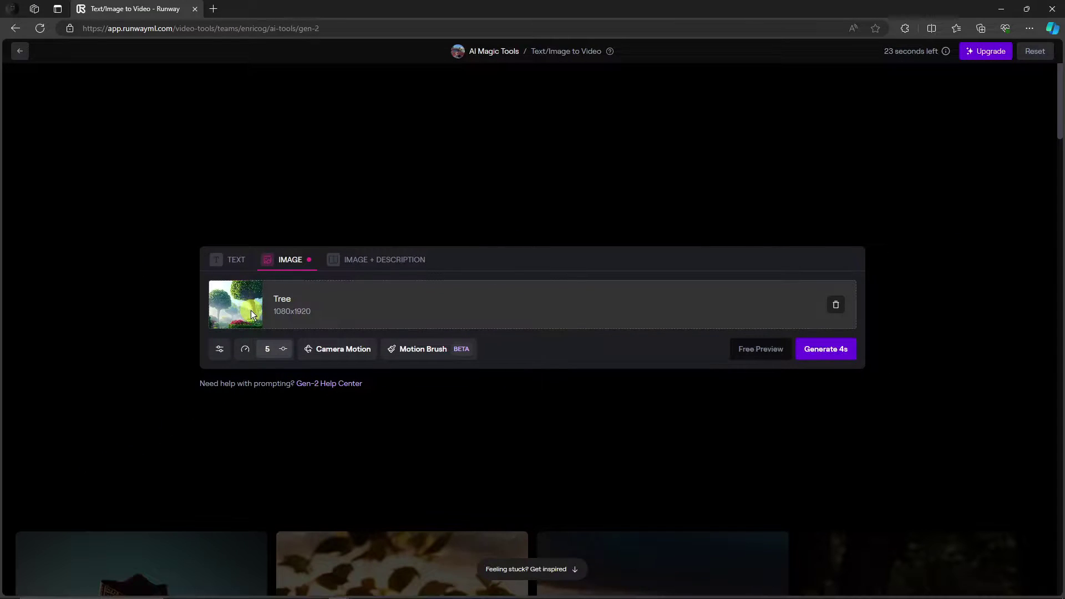
Try Image + Description with 'Green forest, no blurred, highly cinematic.', then clear it
left_click(238, 261)
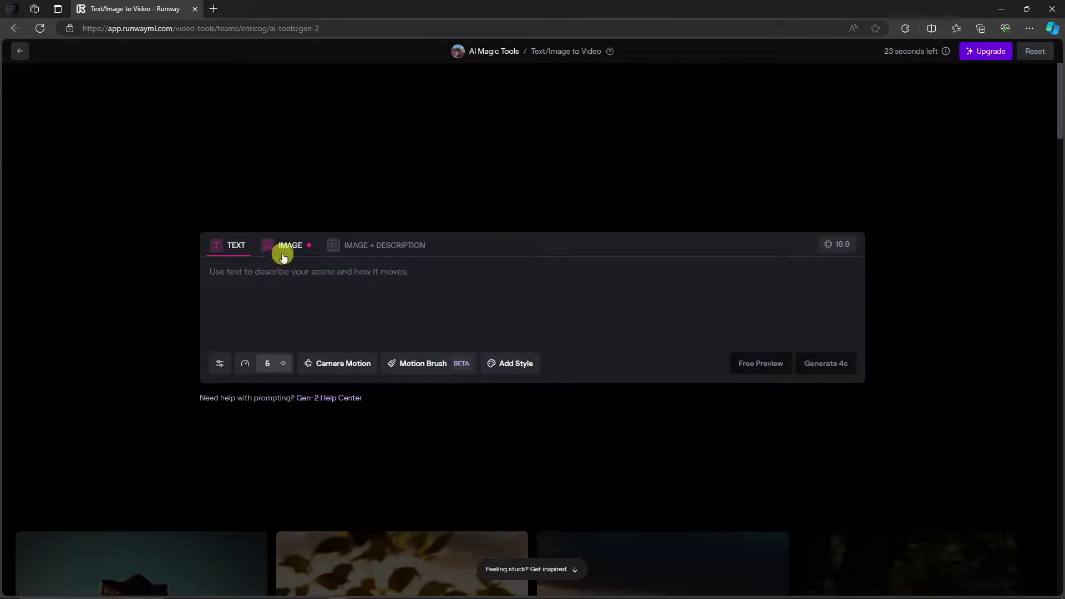
left_click(352, 246)
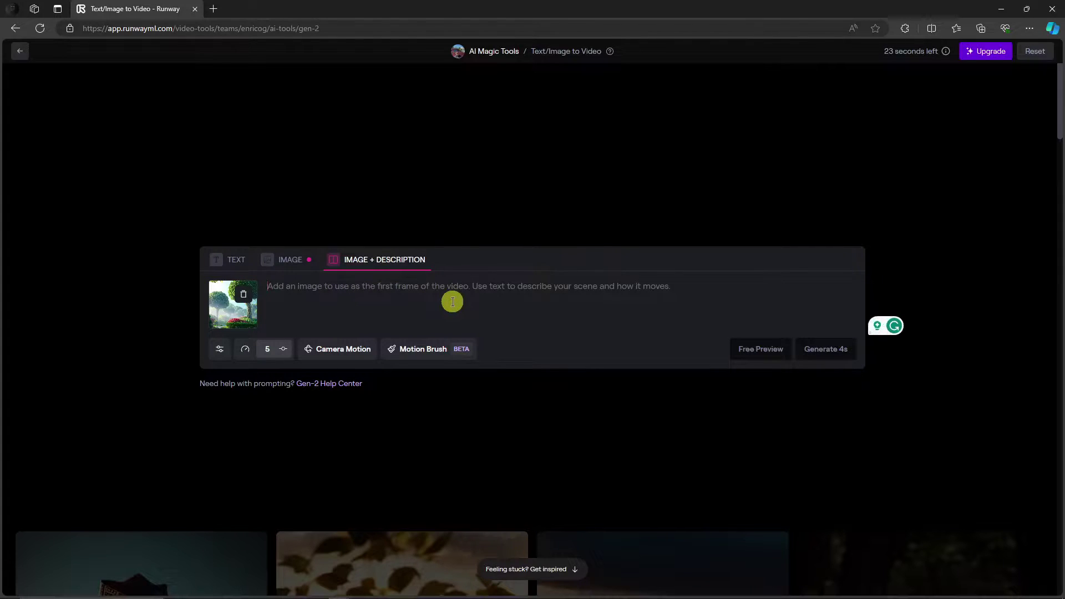
type("Green ")
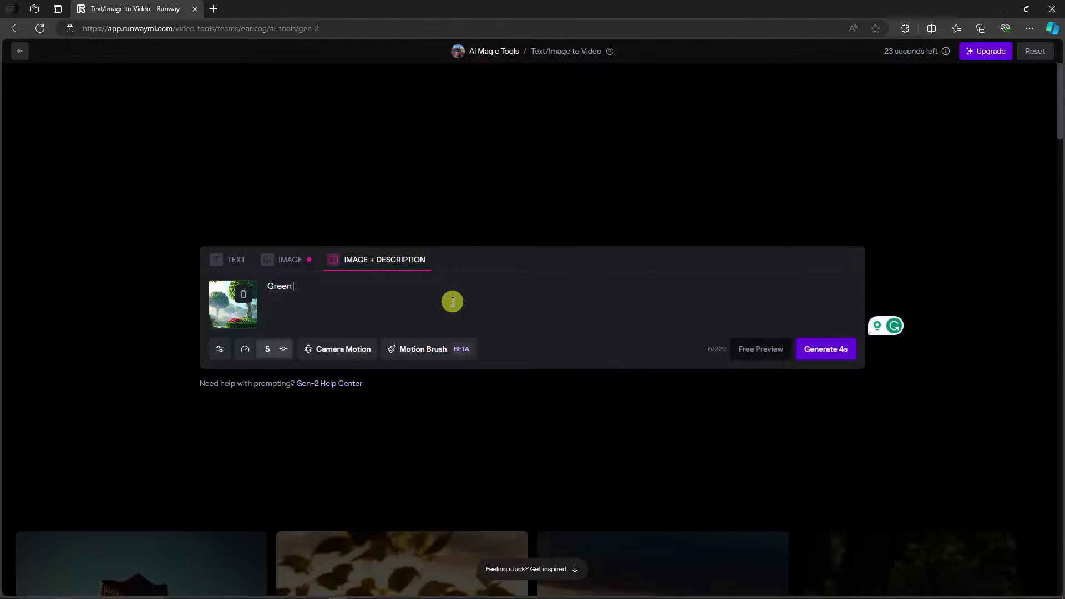
type("forest, no blurred")
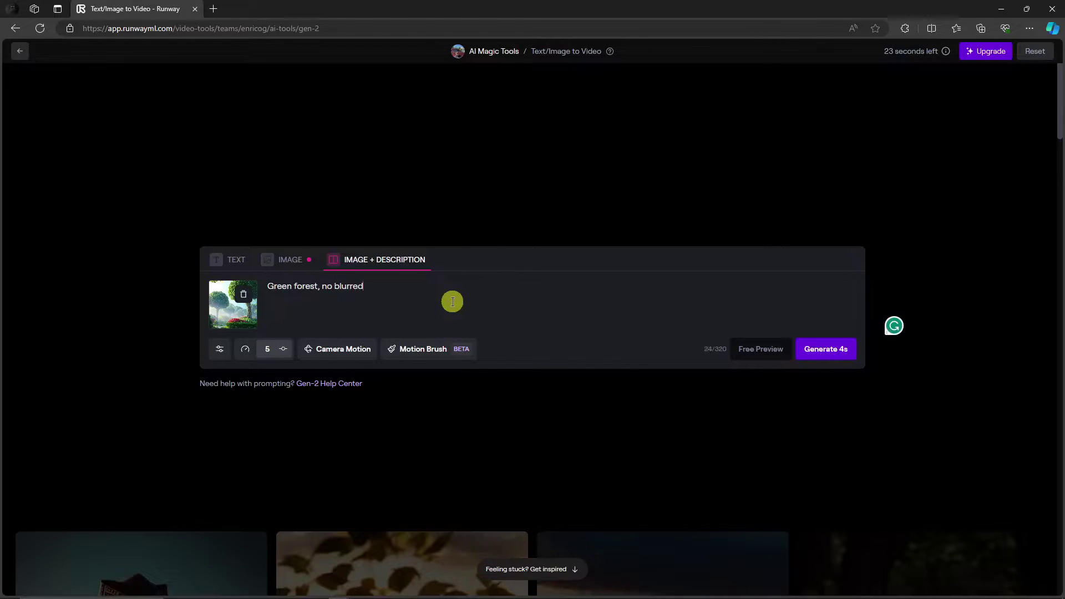
type(", highly cinematic.")
key("ctrl+a")
key("BackSpace")
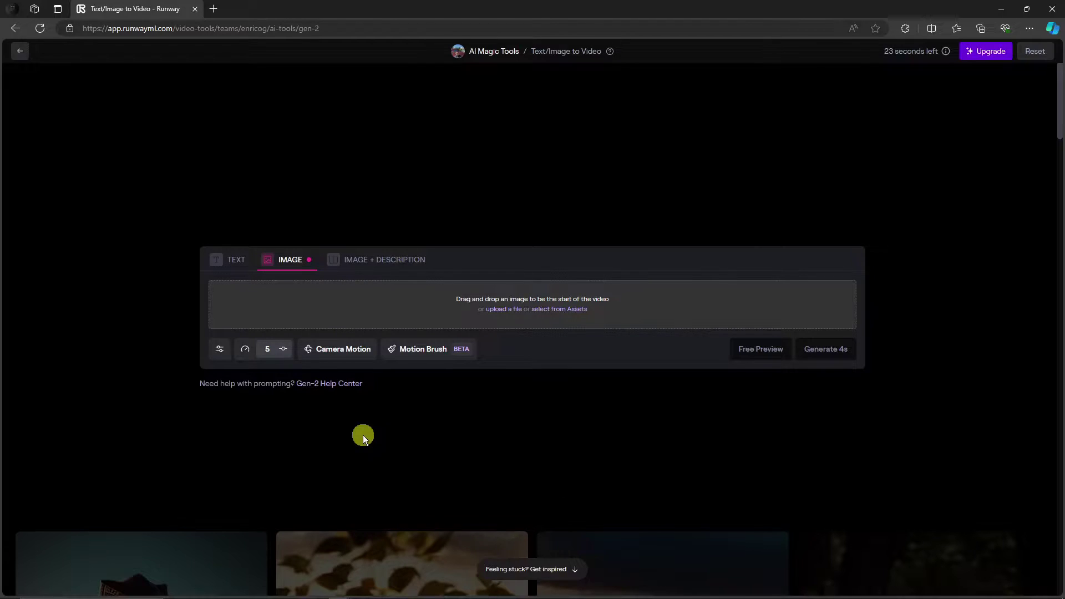
left_click(241, 259)
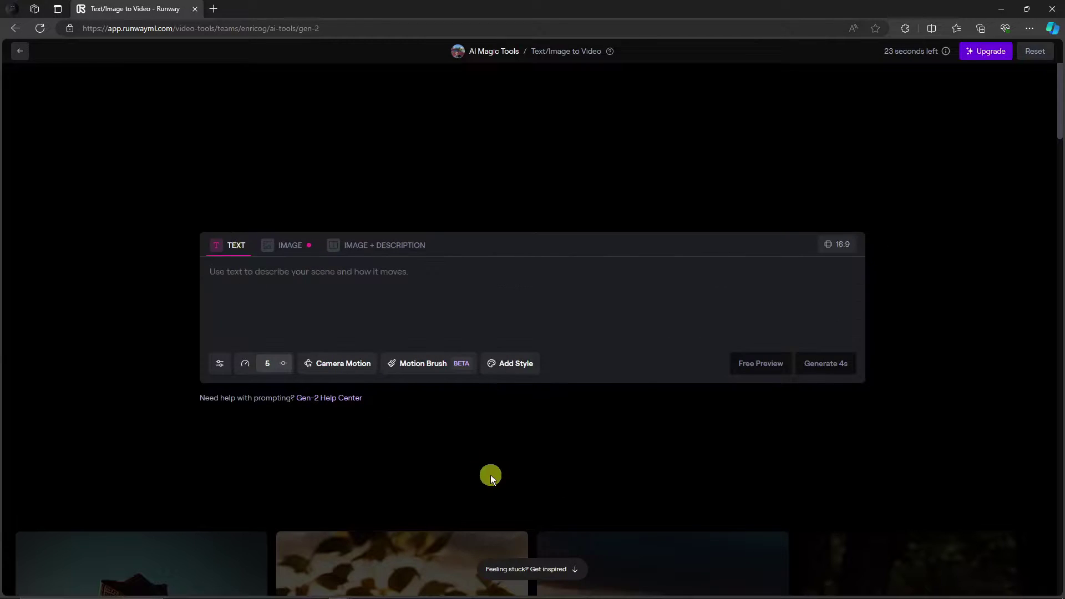
left_click(294, 254)
left_click(237, 258)
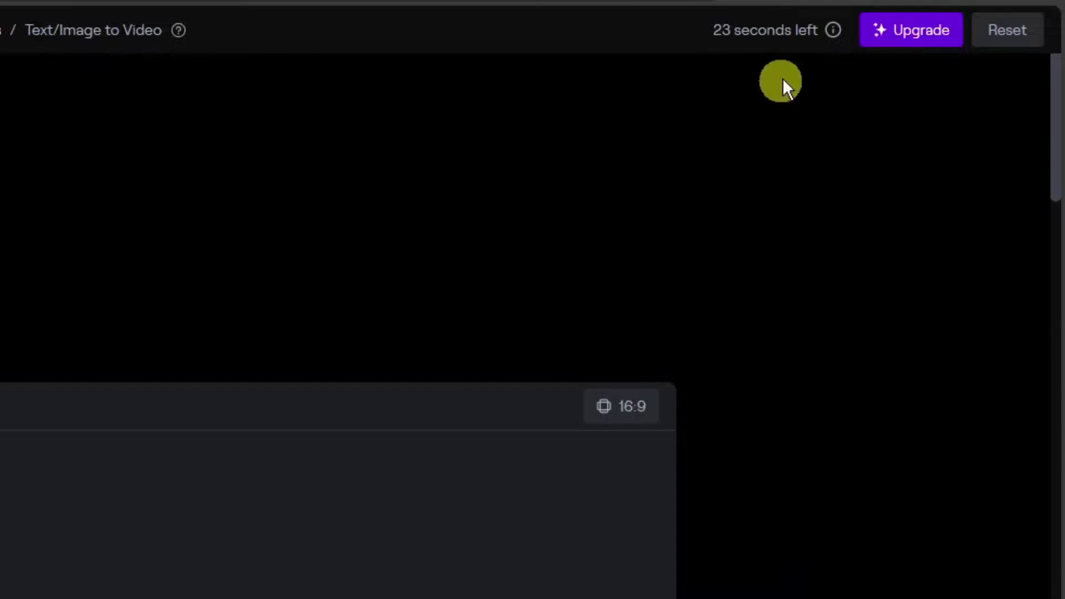
mouse_move(802, 37)
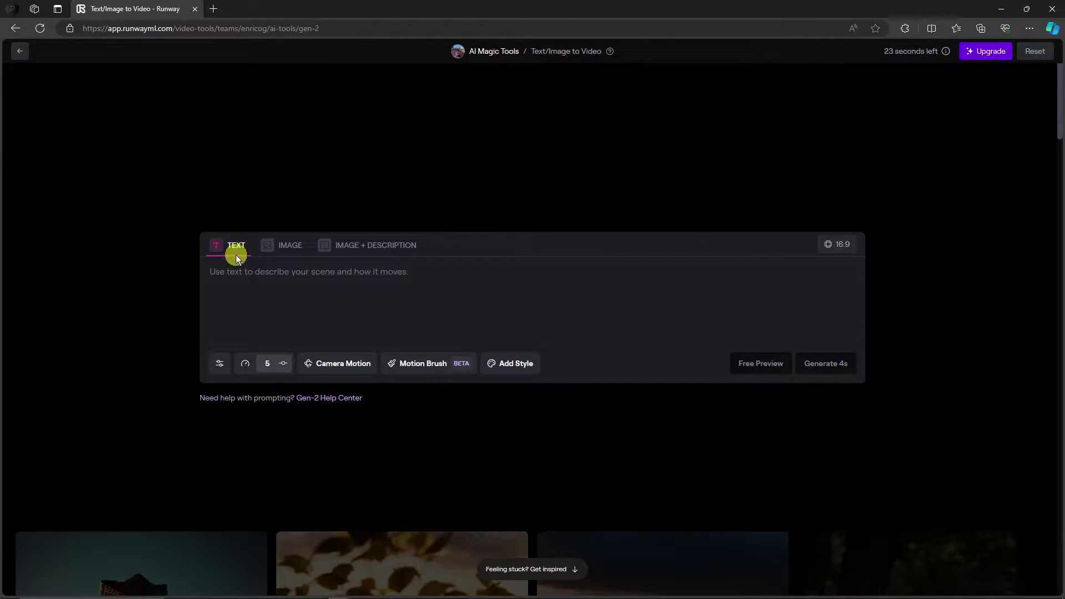
left_click(278, 290)
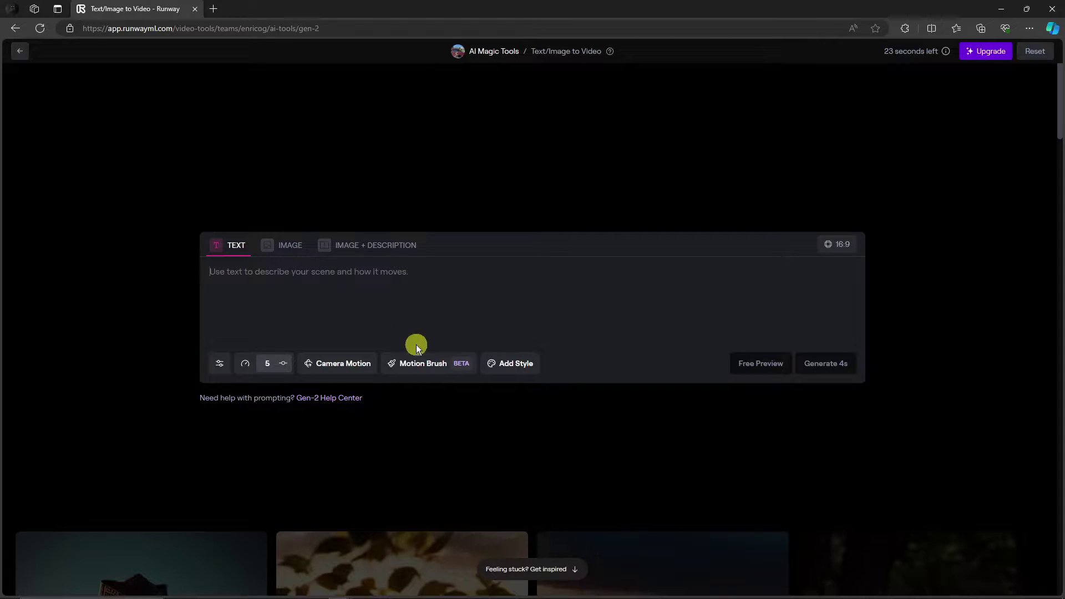
left_click(289, 246)
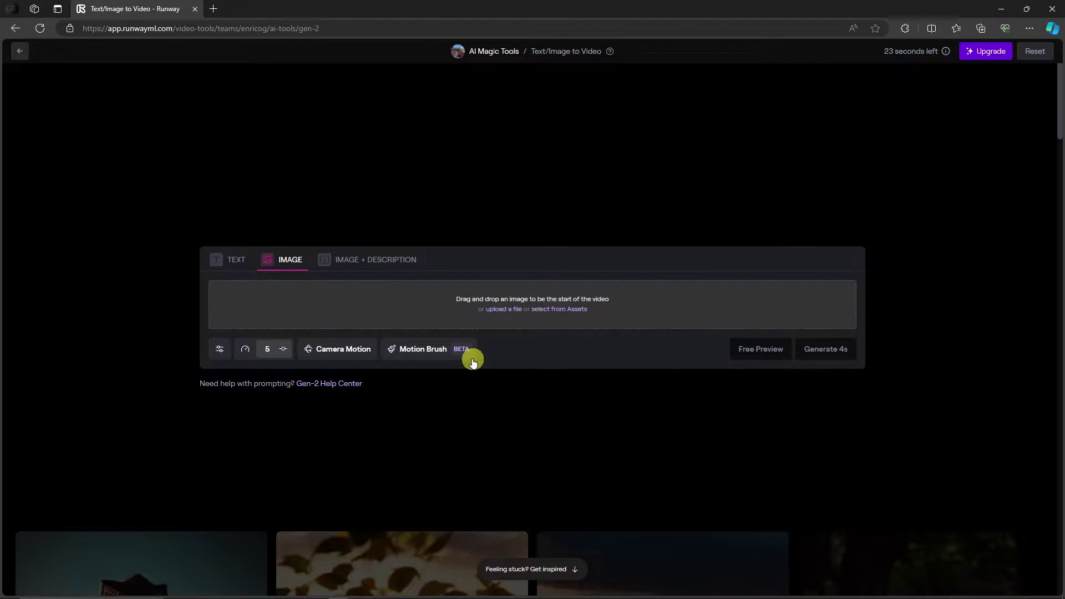
left_click(244, 261)
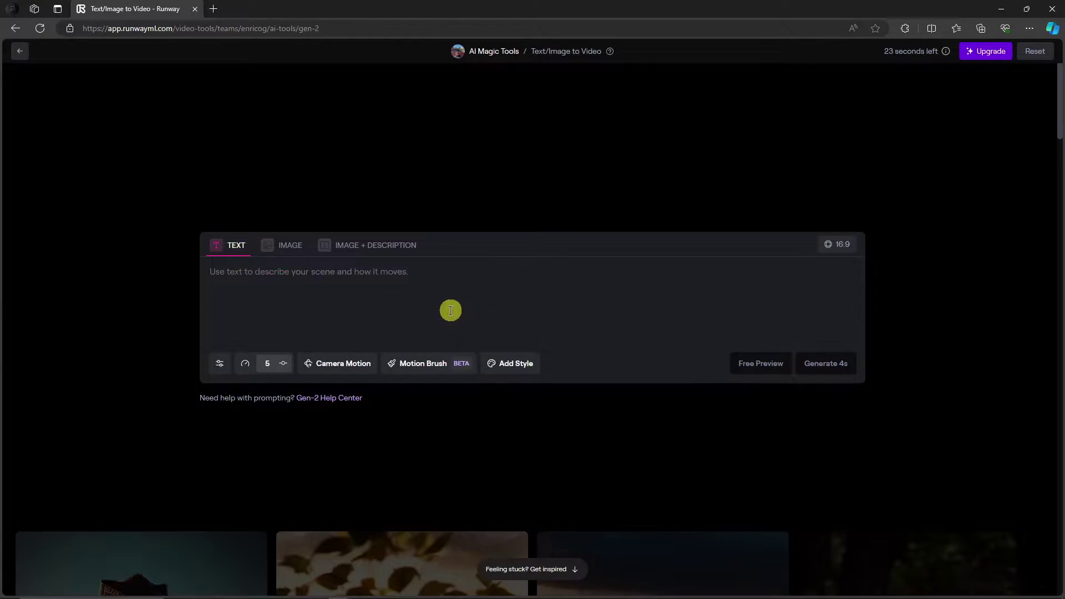
left_click(220, 364)
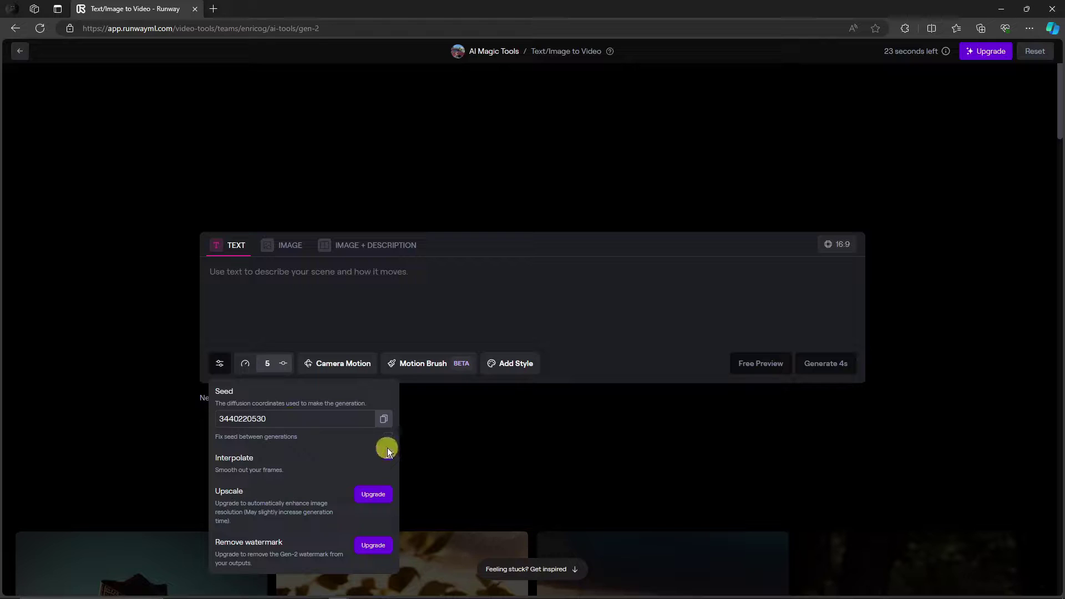
left_click(220, 367)
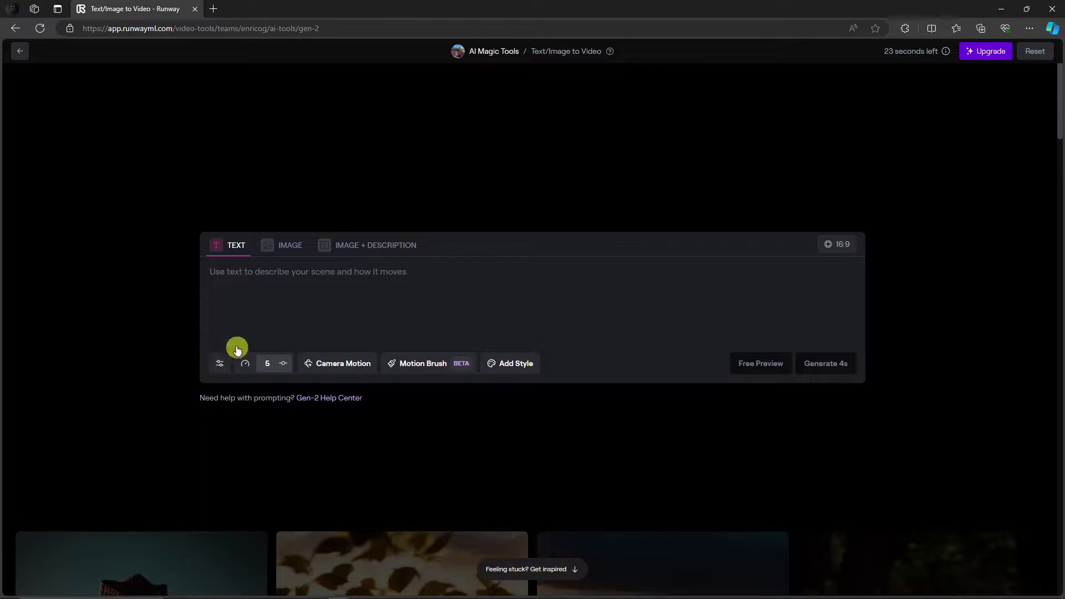
left_click(252, 366)
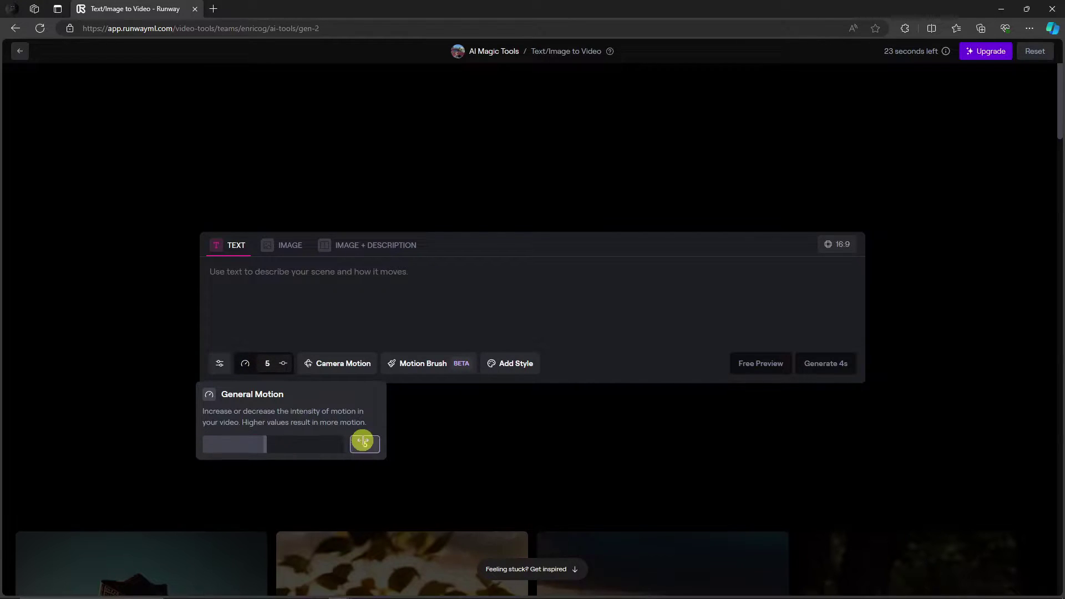
left_click(331, 364)
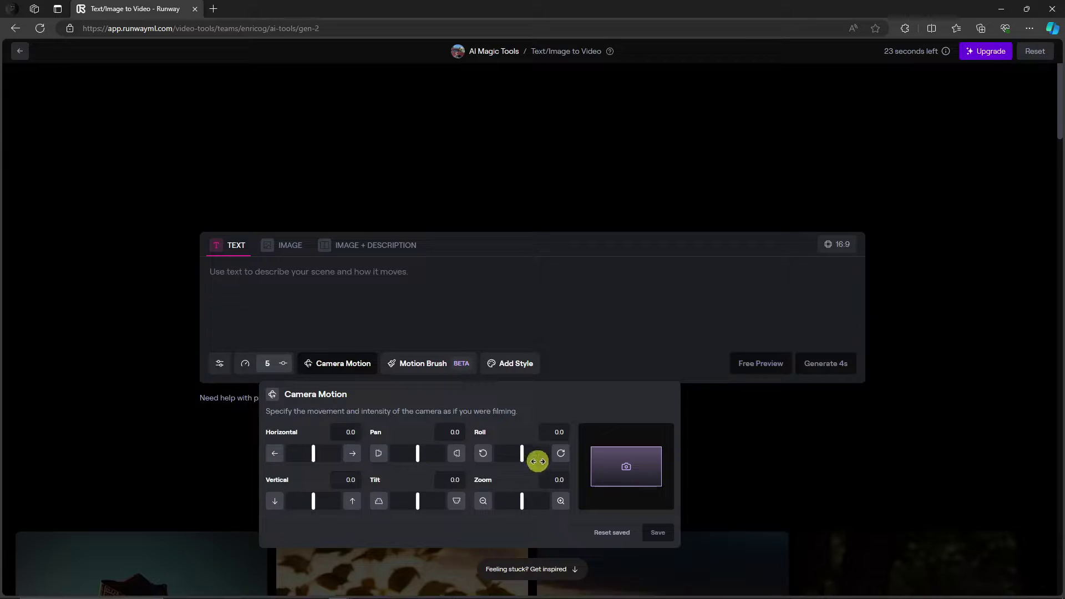
left_click(341, 362)
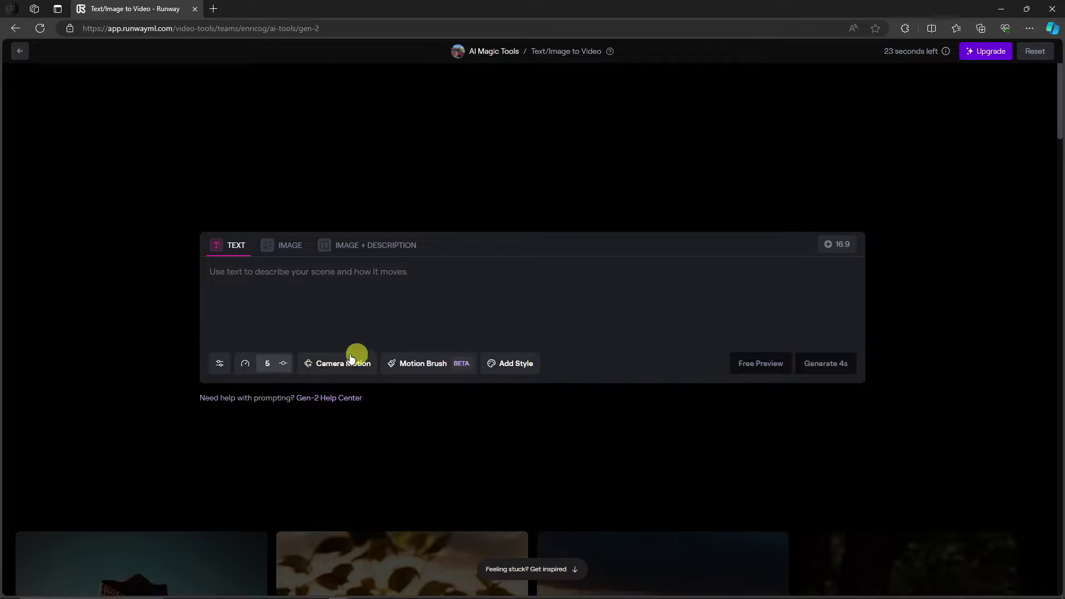
Try Motion Brush, then close the image chooser without picking an image
mouse_move(434, 363)
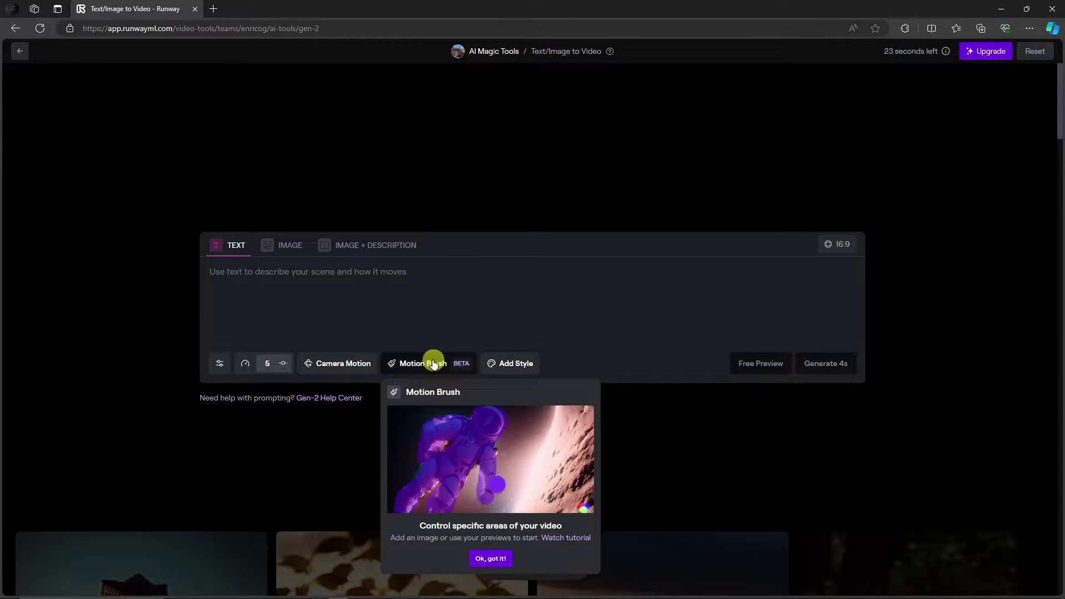
left_click(496, 555)
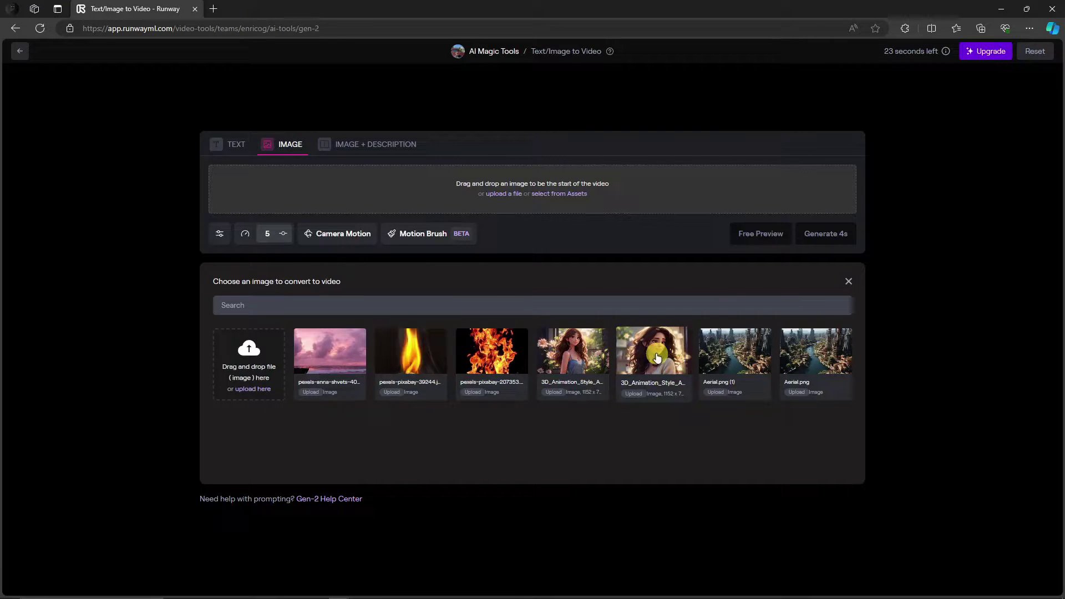
left_click(849, 282)
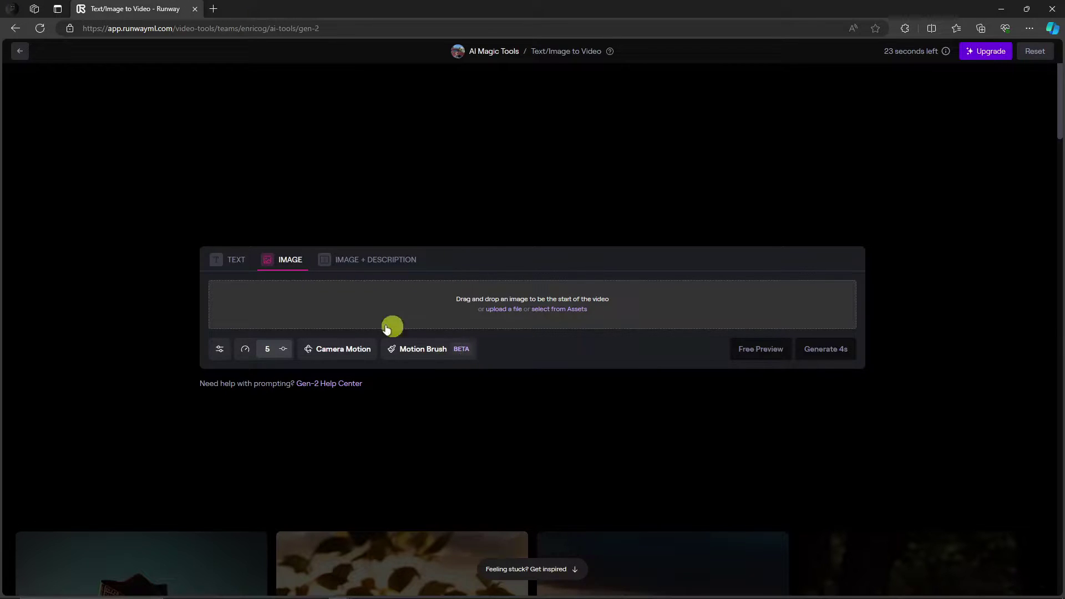
Enter the text prompt 'Beautiful red hair woman in a green forest.', fixing the 'forest' typo
left_click(238, 261)
left_click(346, 292)
type("Re")
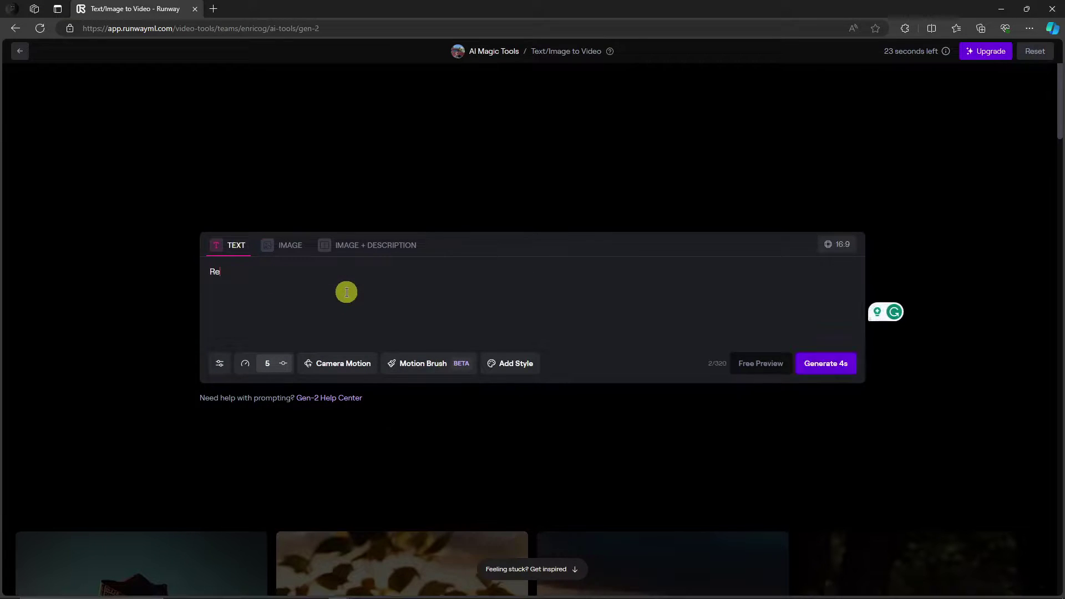
type("d hair")
key("ctrl+a")
type("Beautiful red hair")
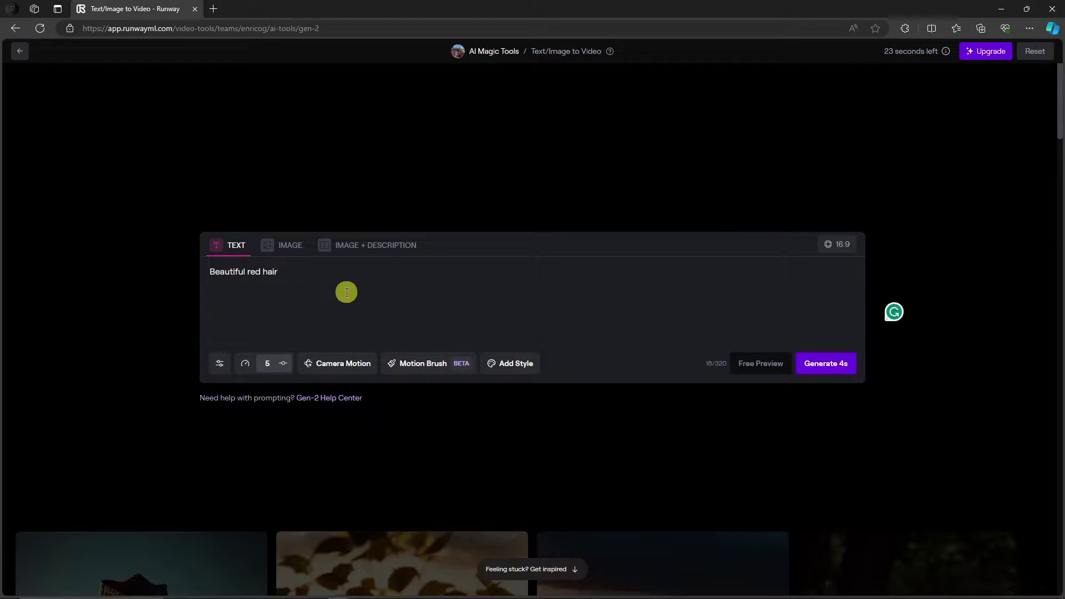
type("woman in a green foreset")
key("BackSpace")
key("BackSpace")
key("BackSpace")
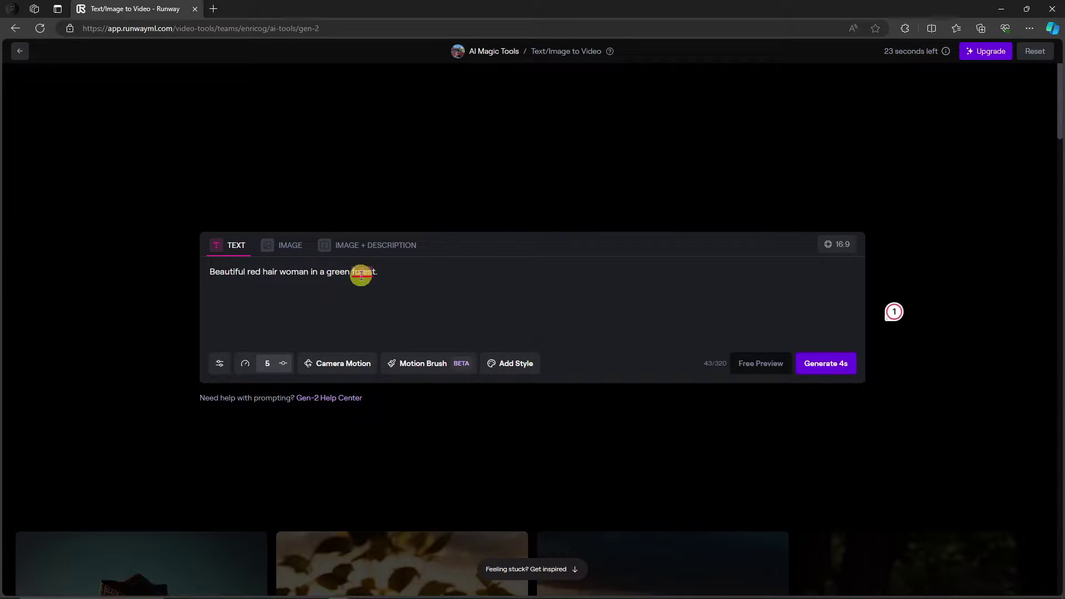
mouse_move(361, 273)
left_click(371, 315)
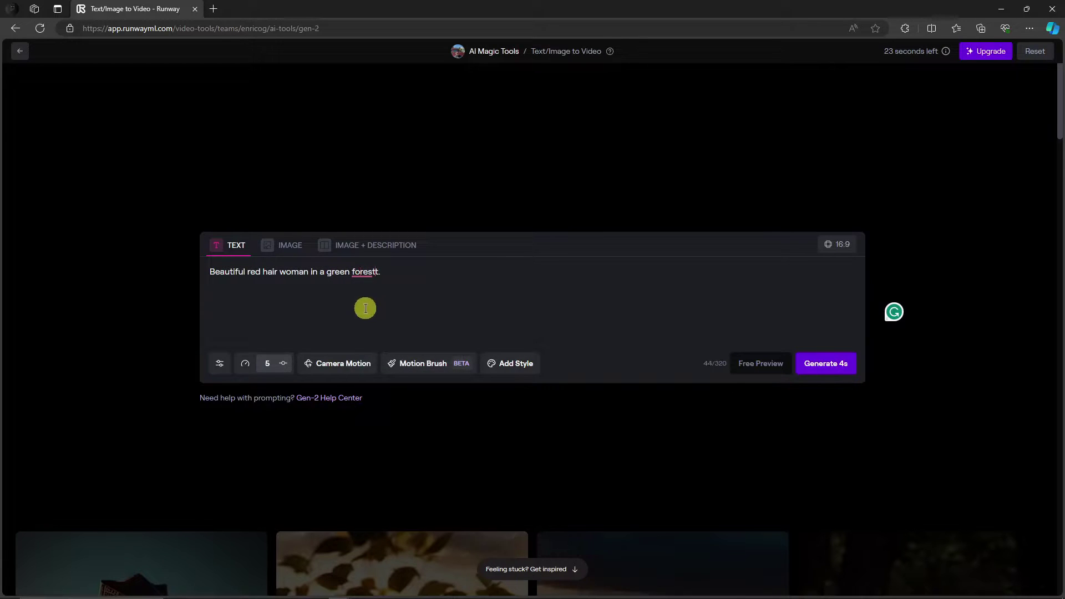
mouse_move(377, 271)
left_click(429, 326)
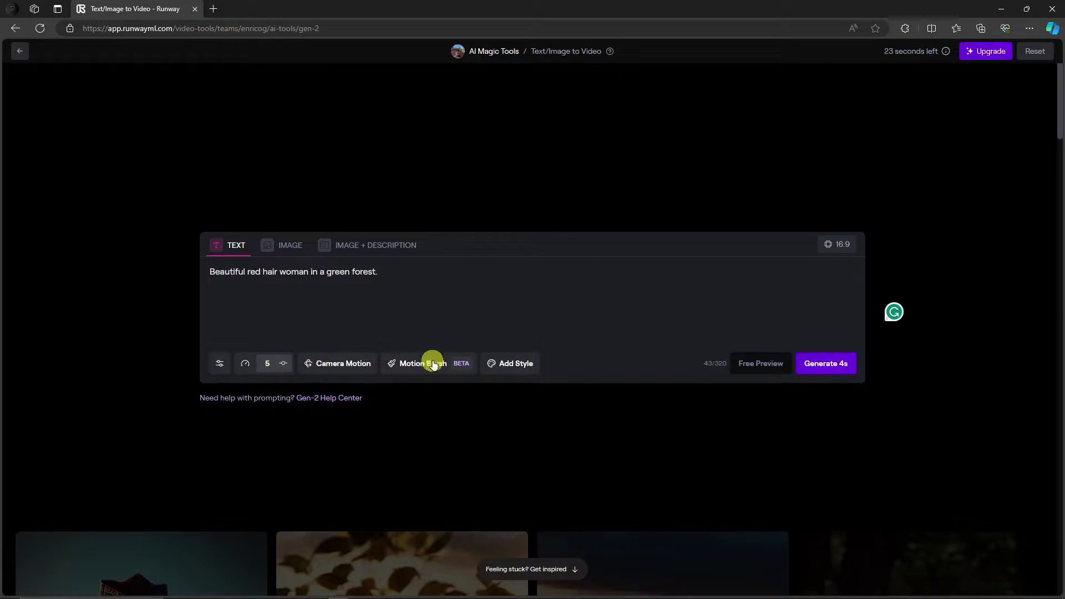
Apply the 3D Cartoon style and generate a 4-second clip
left_click(499, 364)
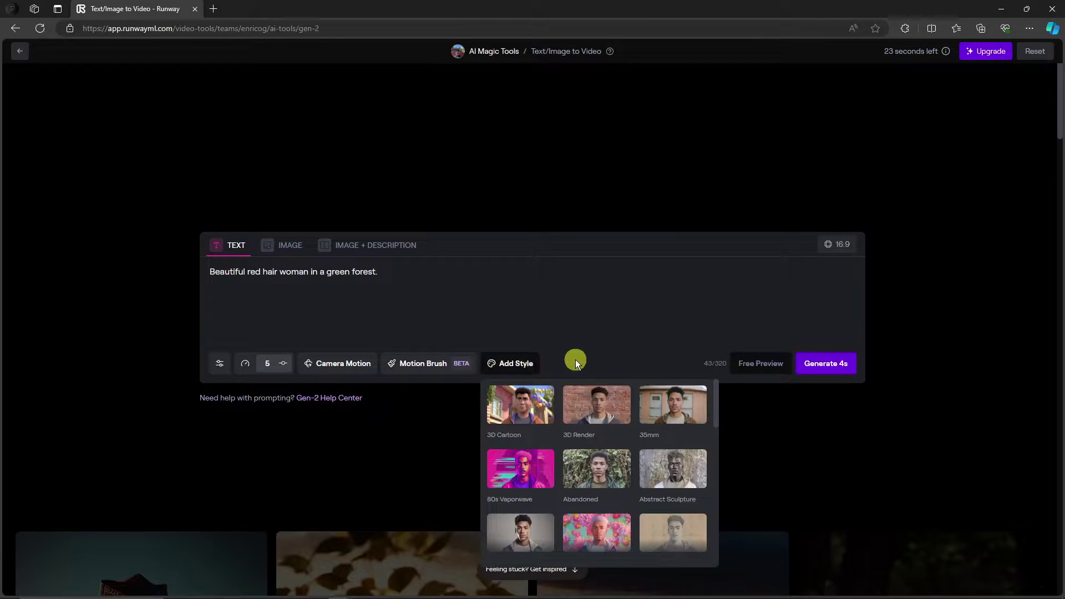
left_click(516, 410)
left_click(595, 322)
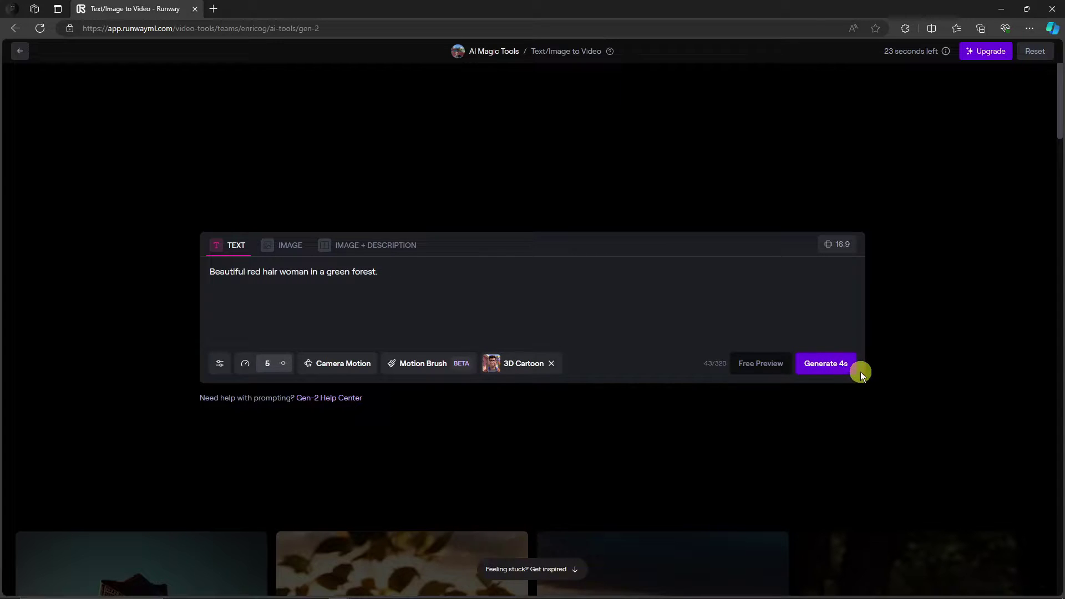
left_click(826, 363)
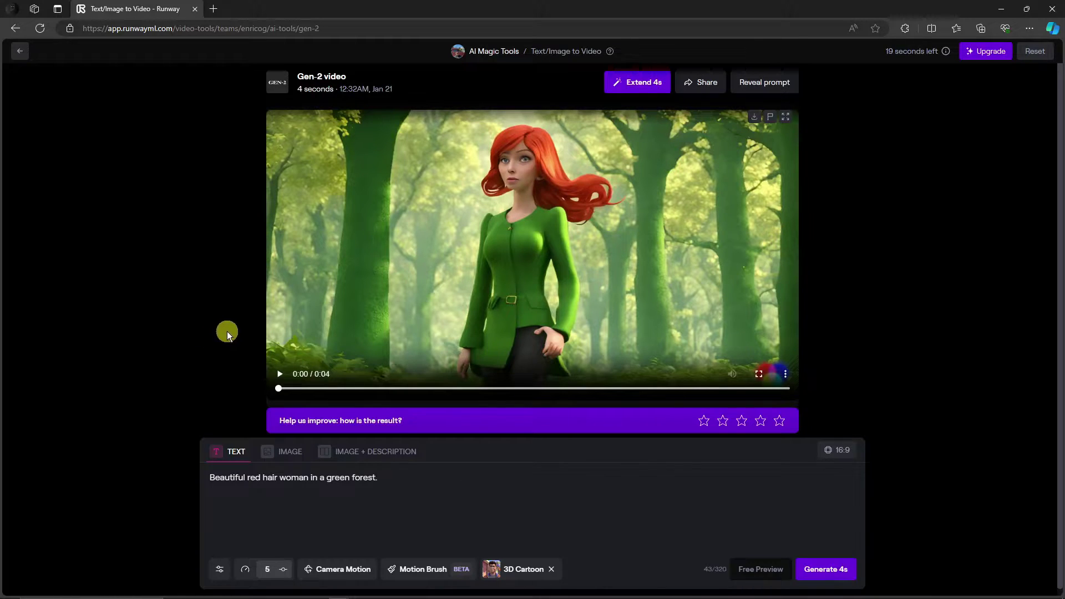
Replay the generated red-haired woman clip and download it as a 3.0 MB video
left_click(281, 373)
left_click(283, 376)
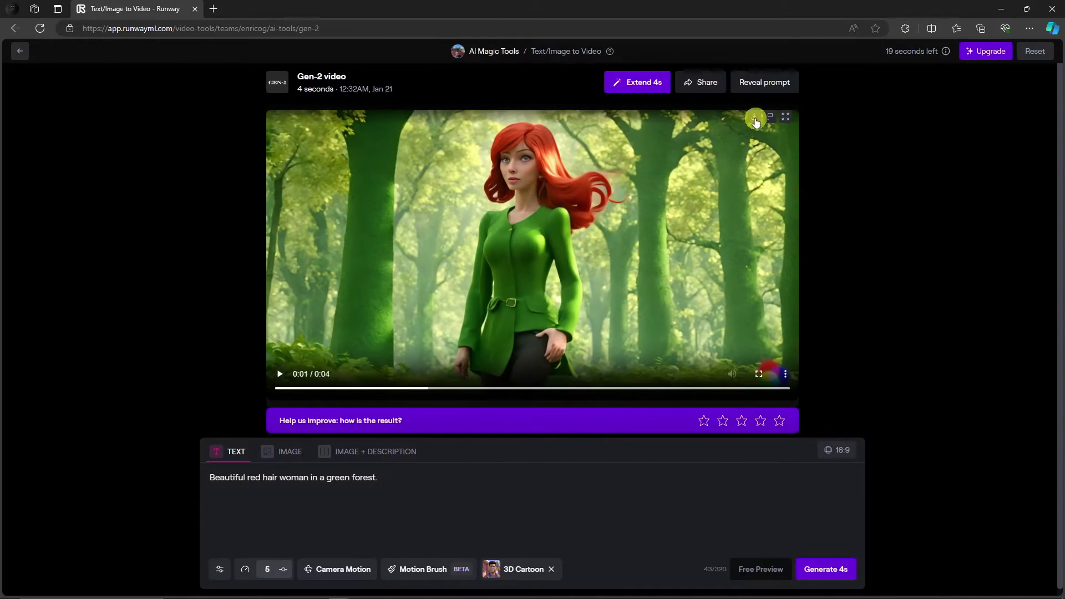
left_click(755, 119)
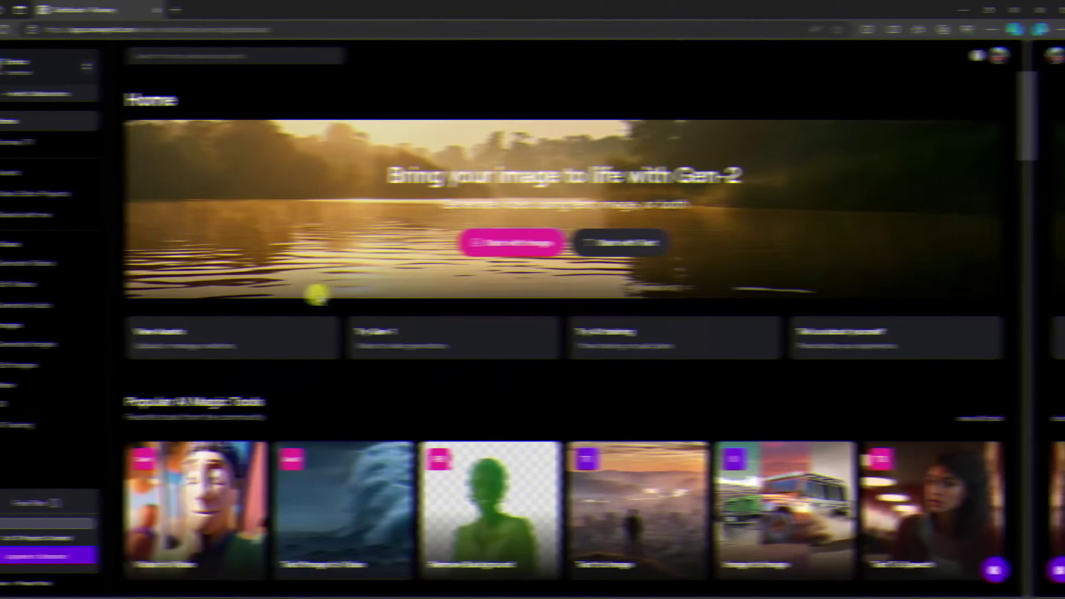
Open Text/Image to Video and upload 3D_Animation_Style_A_beautiful_woman_0.jpg (1) as the starting image
scroll(392, 297, "down", 5)
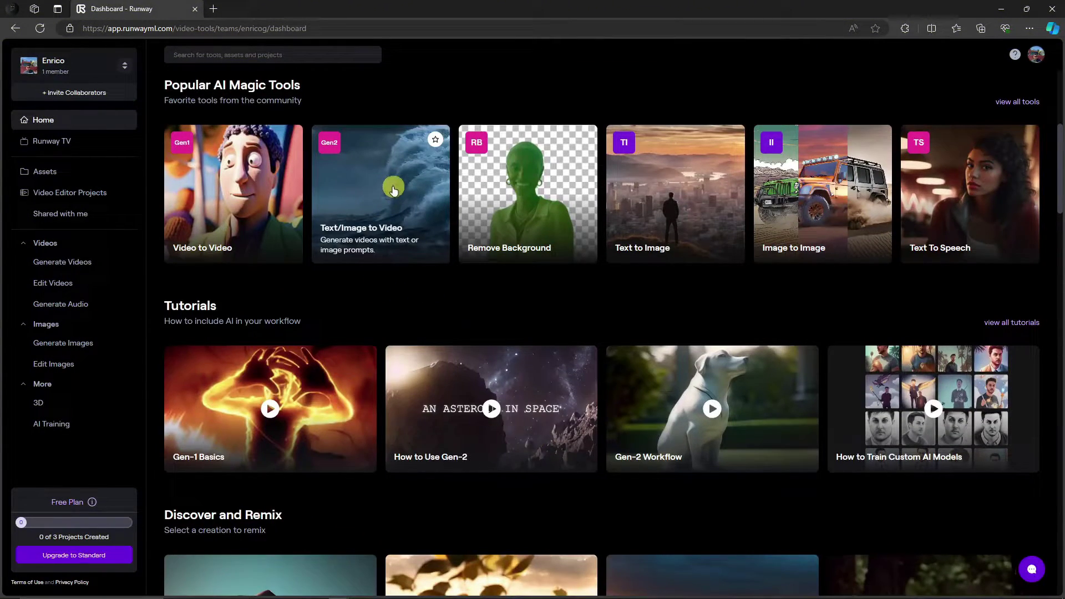
left_click(393, 190)
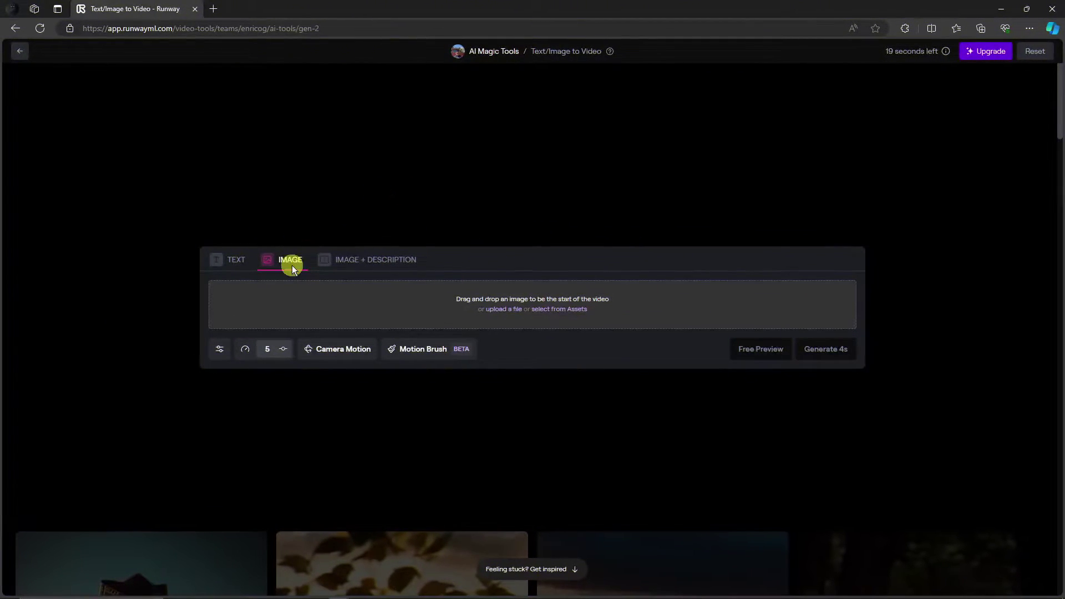
left_click(502, 310)
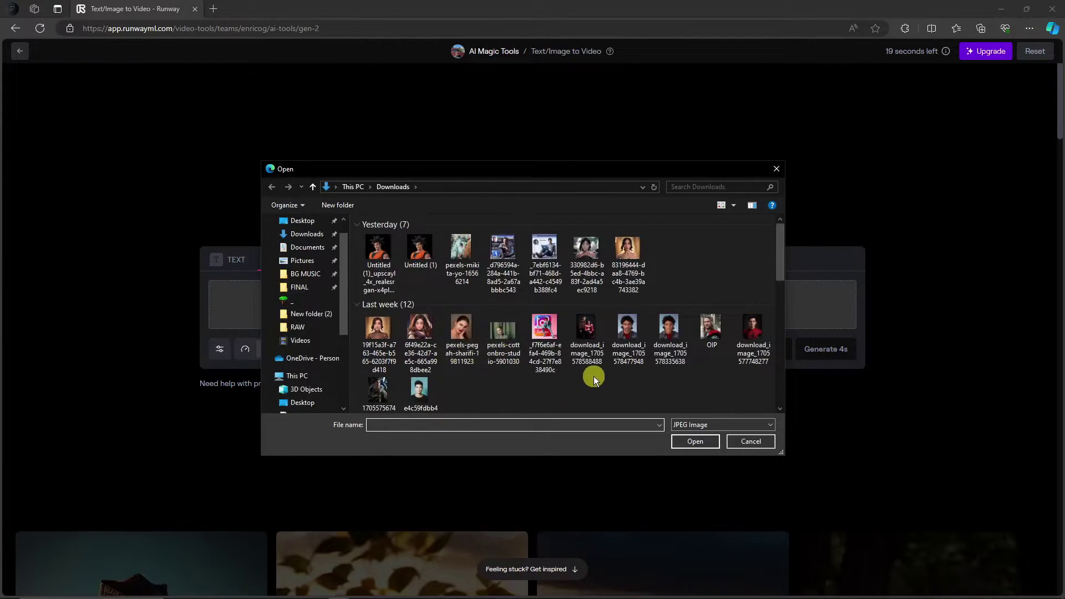
scroll(594, 377, "down", 5)
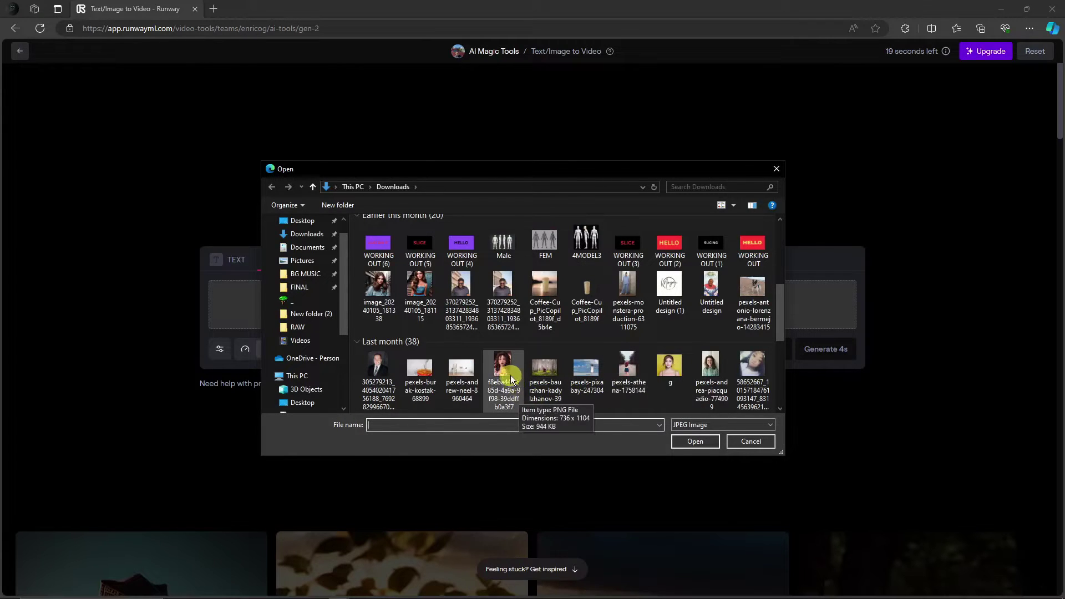
scroll(511, 379, "down", 10)
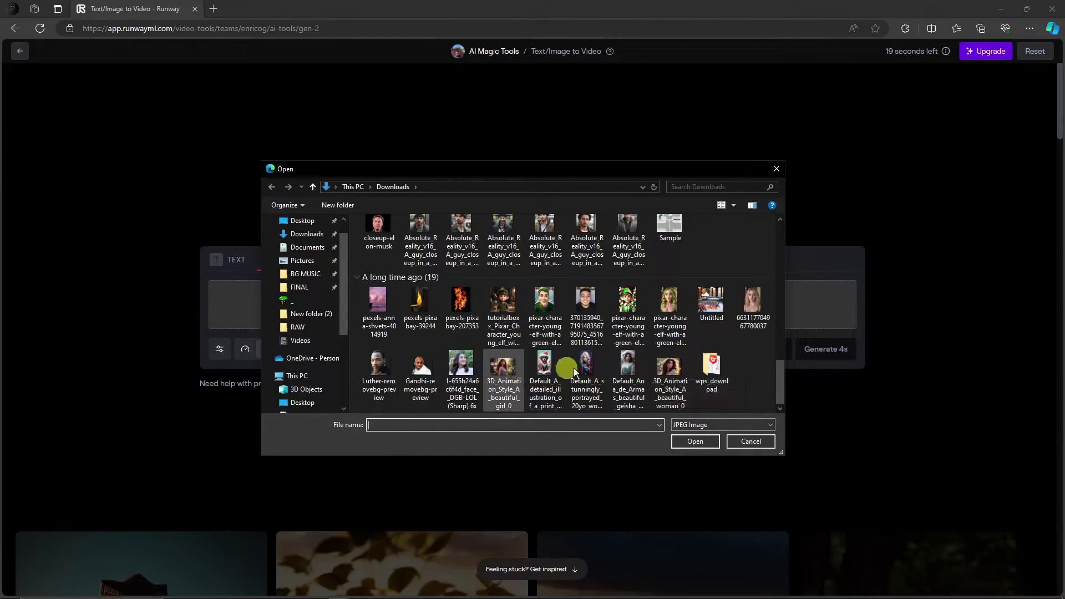
double_click(672, 374)
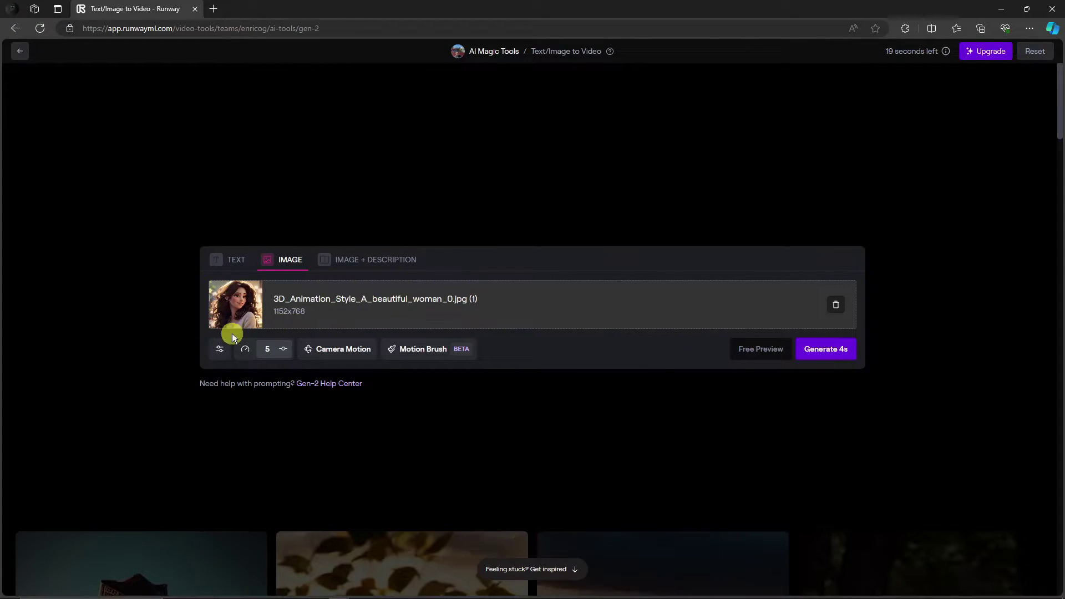
Set camera motion to Horizontal -5.4, Vertical 3.8, Roll -0.2, Zoom -6.4, Pan zero, and save
left_click(337, 349)
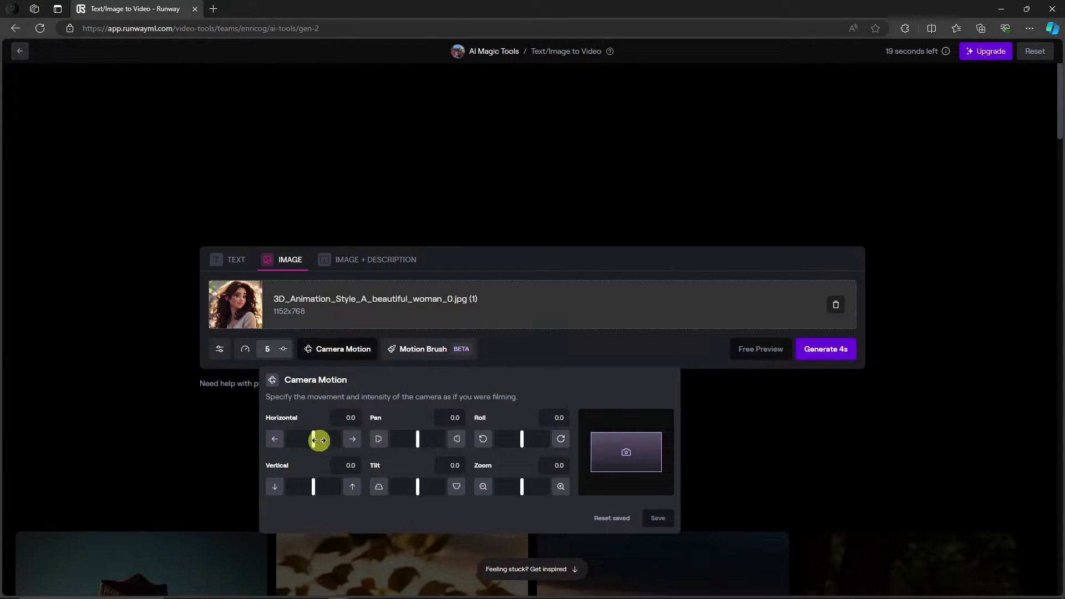
mouse_move(307, 440)
left_mouse_down()
mouse_move(323, 440)
mouse_move(293, 438)
mouse_move(324, 439)
left_mouse_up()
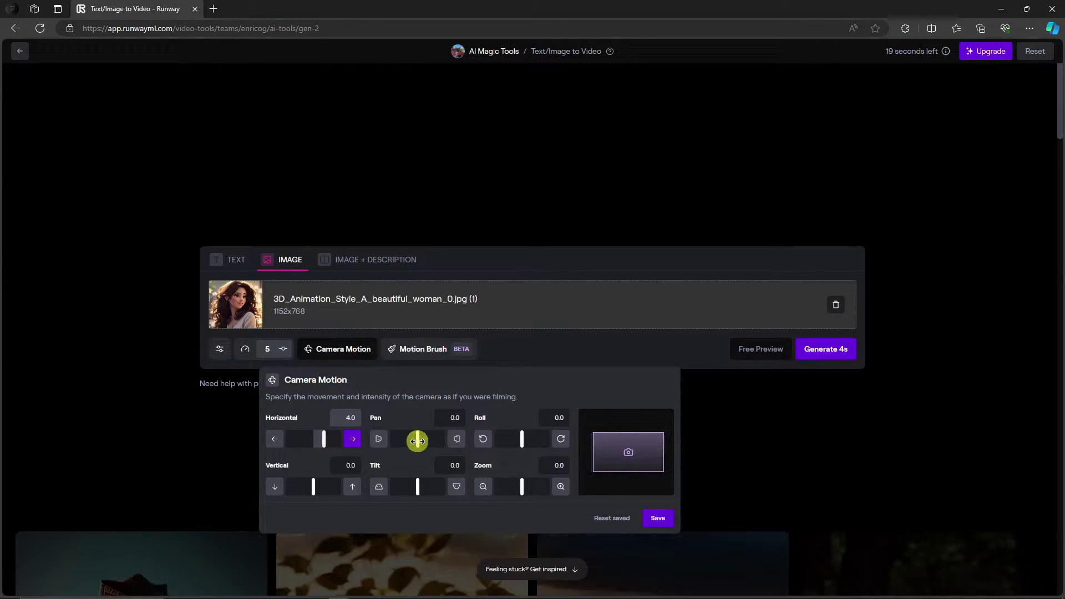
left_click_drag(417, 441, 410, 440)
left_click_drag(523, 440, 539, 440)
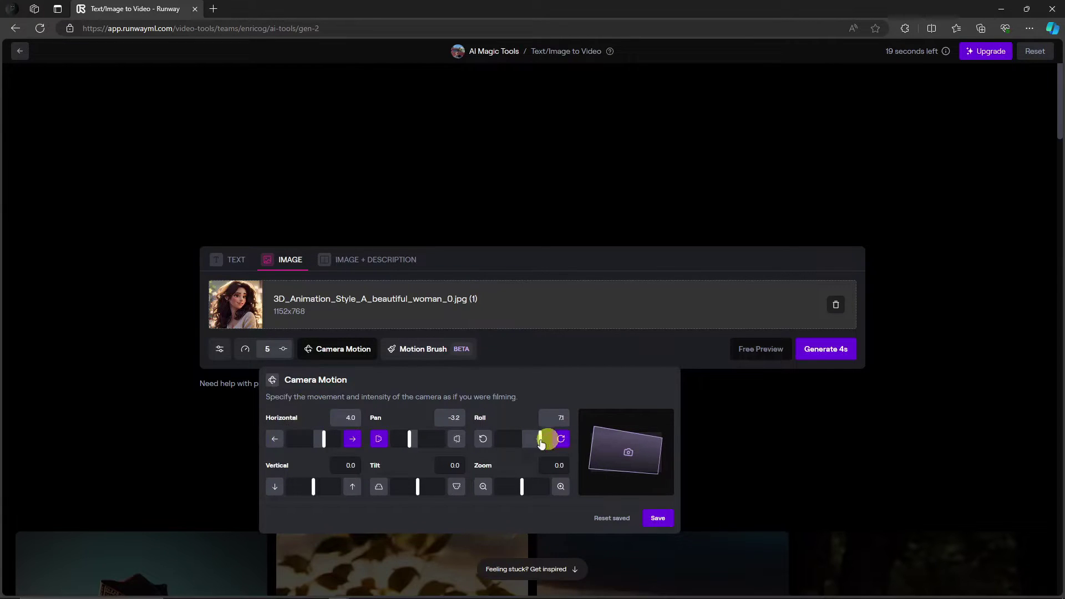
left_click_drag(409, 441, 418, 443)
left_click_drag(539, 442, 521, 443)
left_click_drag(323, 442, 314, 442)
left_click_drag(520, 486, 505, 484)
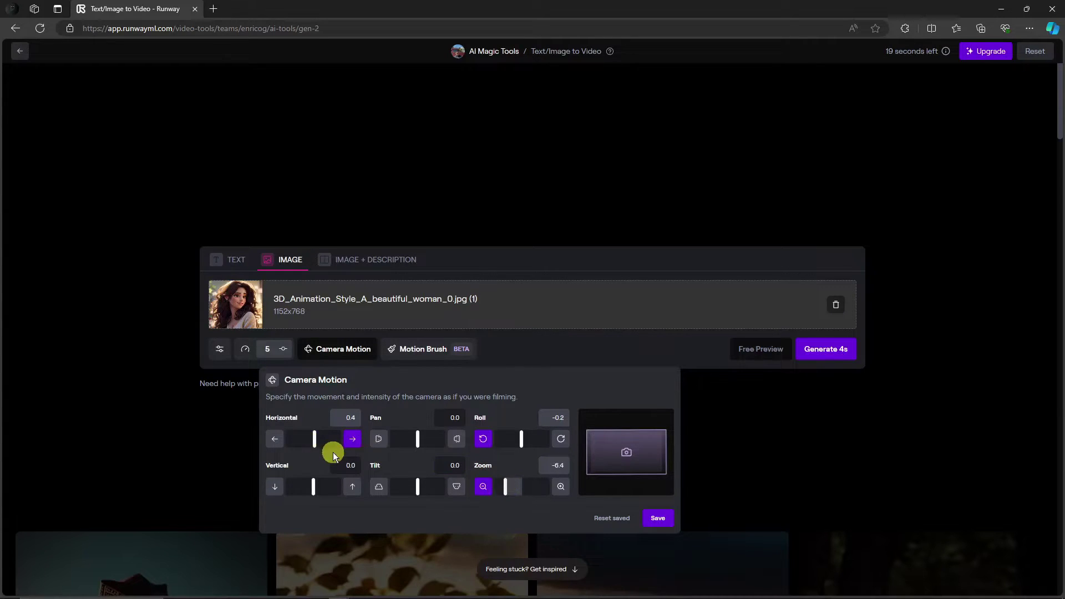
left_click_drag(314, 439, 300, 439)
left_click_drag(311, 482, 324, 488)
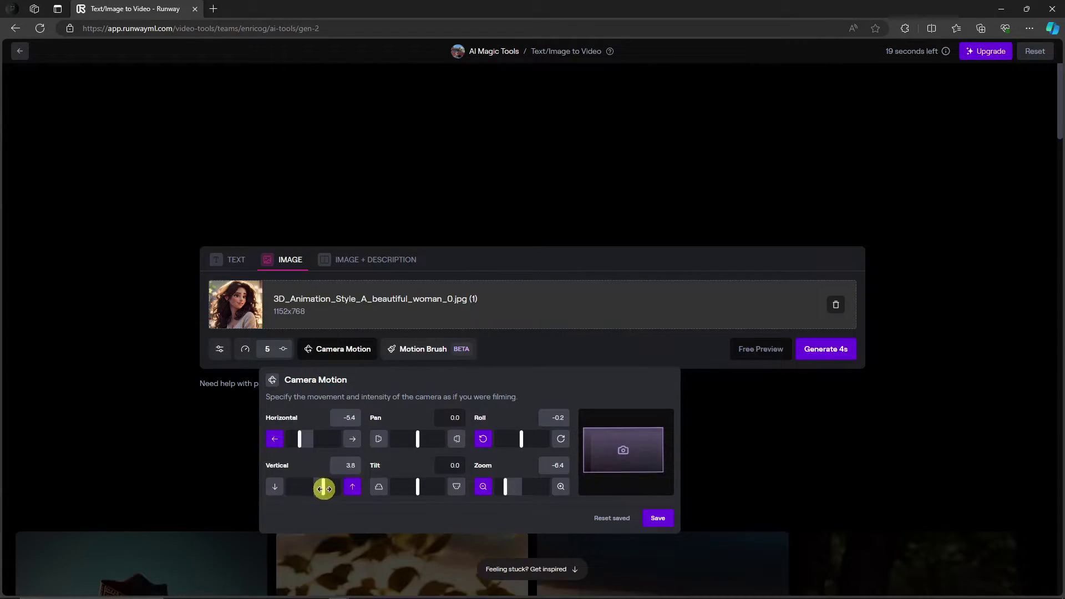
left_click(660, 520)
left_click(660, 519)
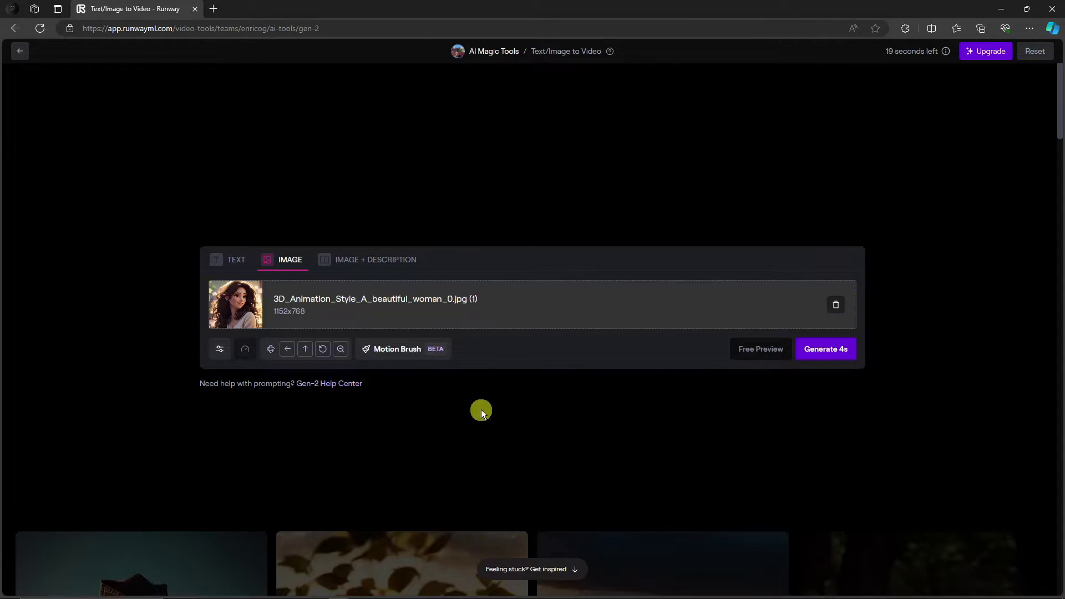
Generate a 4-second Gen-2 video from the woman image and play it back twice
left_click(828, 355)
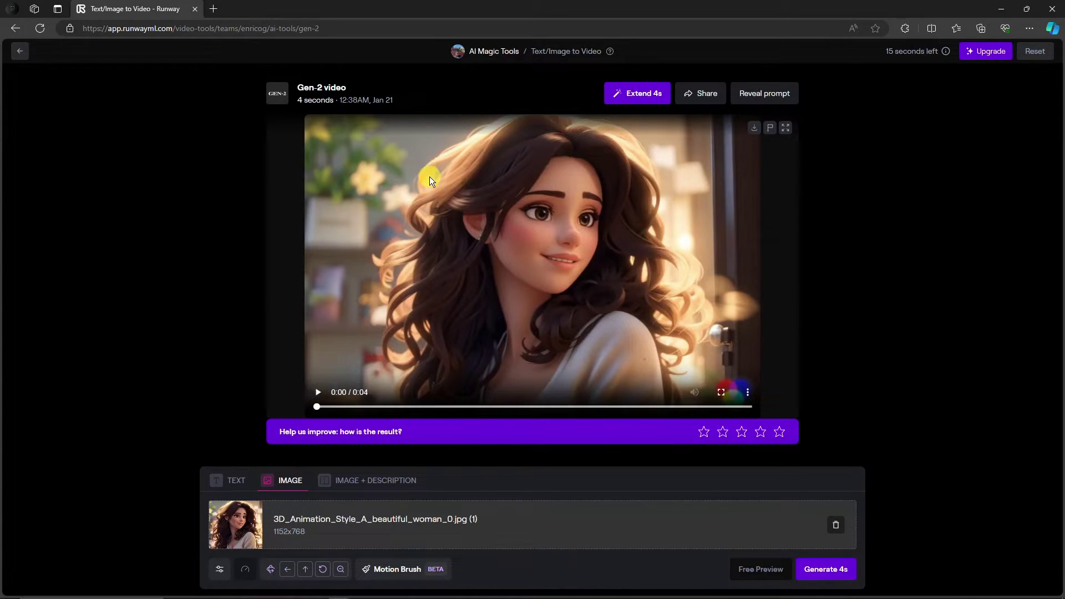
left_click(318, 392)
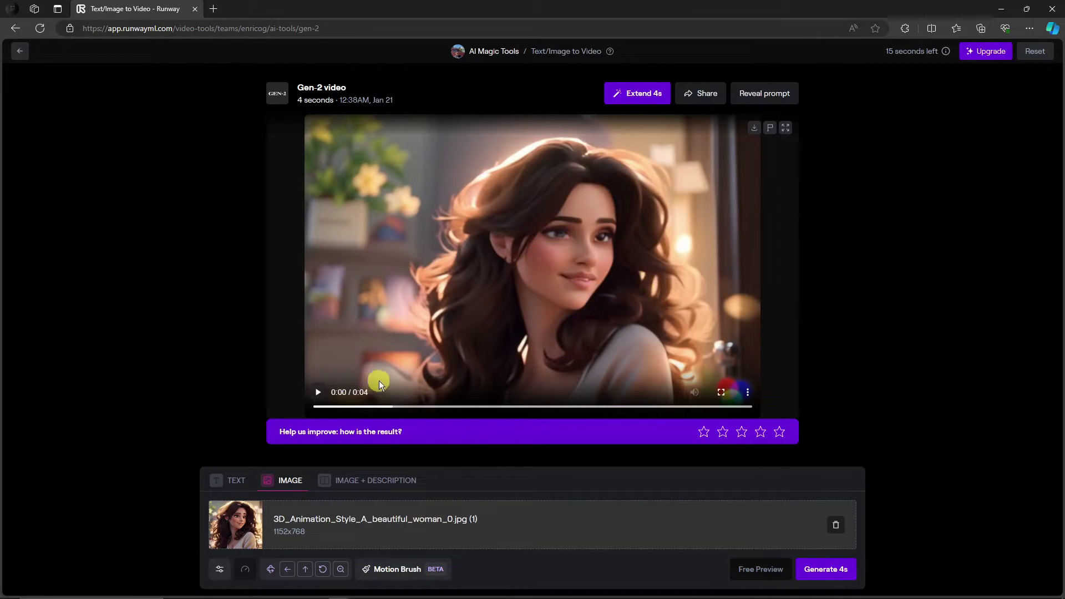
left_click_drag(397, 408, 304, 406)
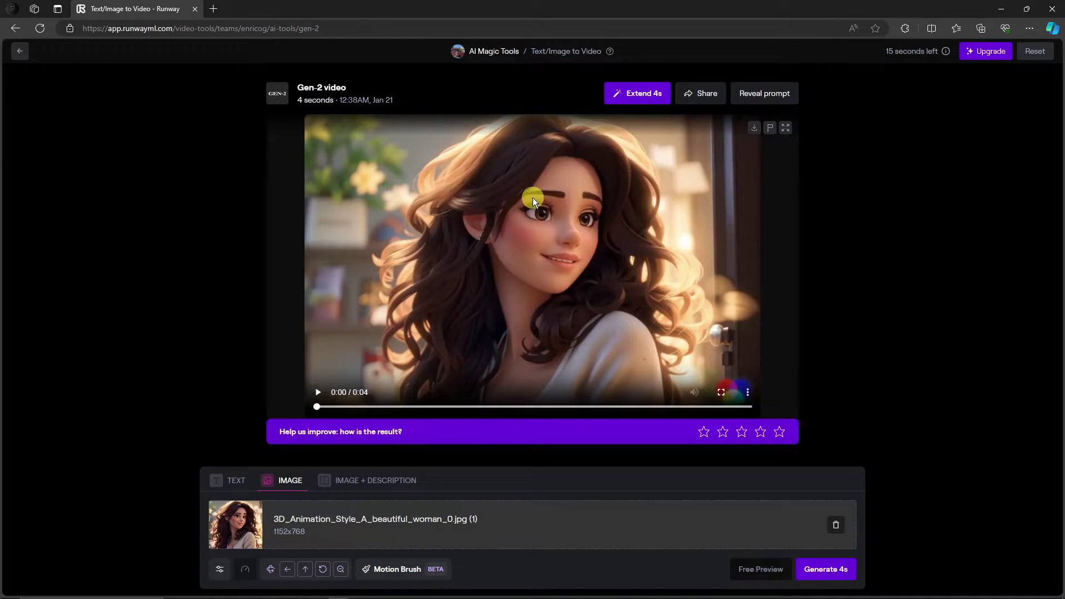
left_click(318, 392)
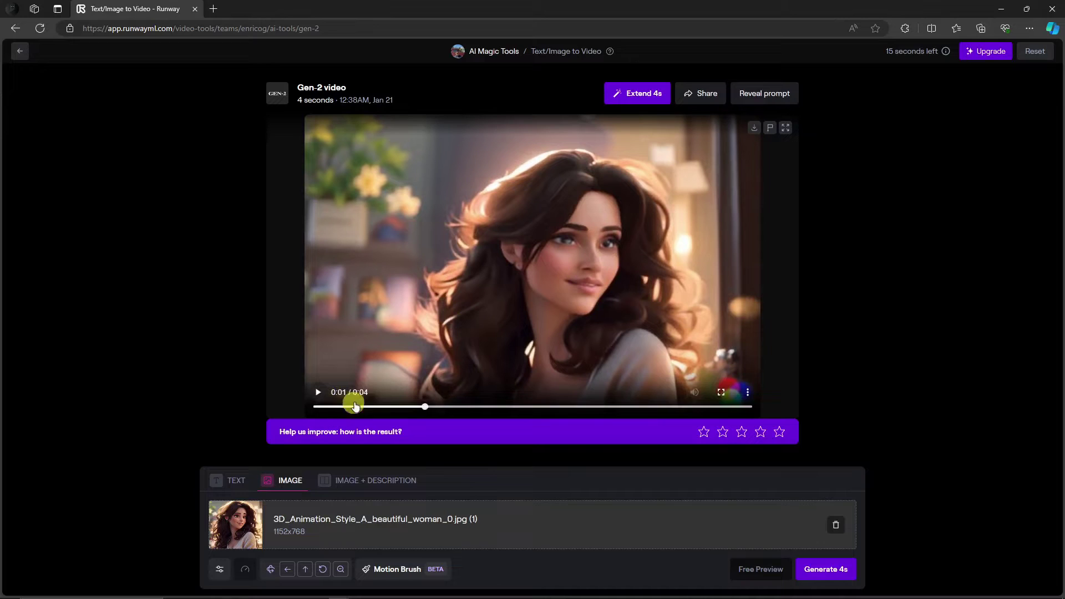
left_click_drag(360, 406, 316, 392)
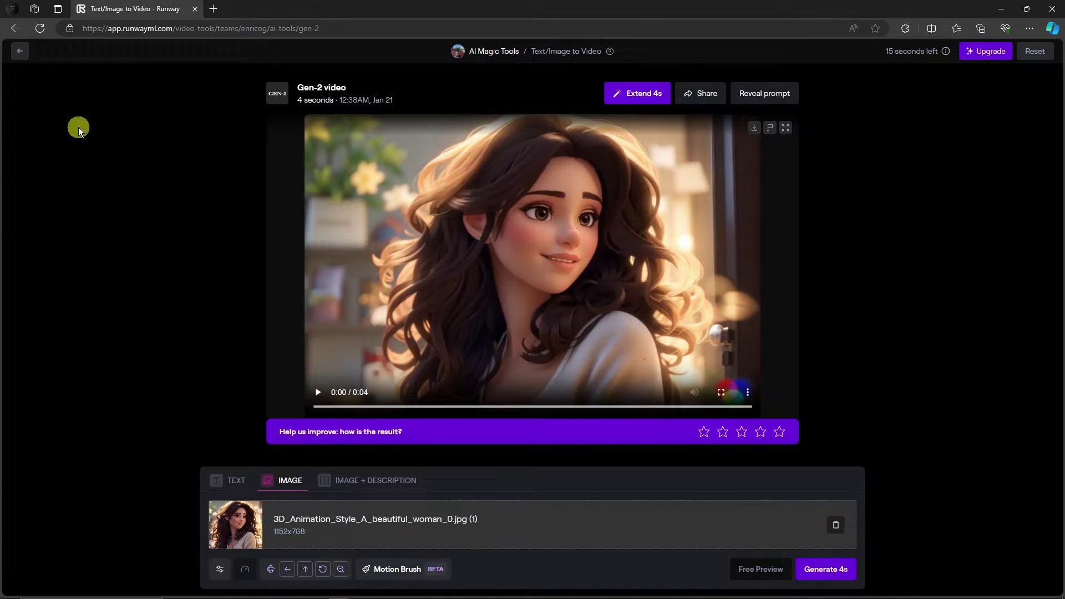
Start a new Motion Brush setup and pick the girl-among-flowers image from Assets
key("alt+Left")
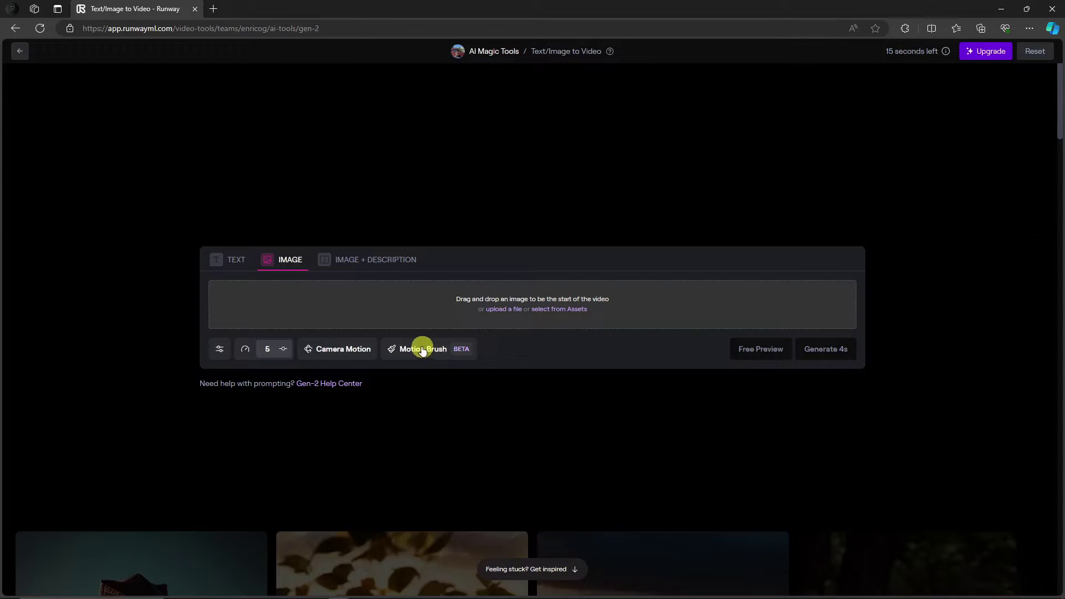
left_click(466, 350)
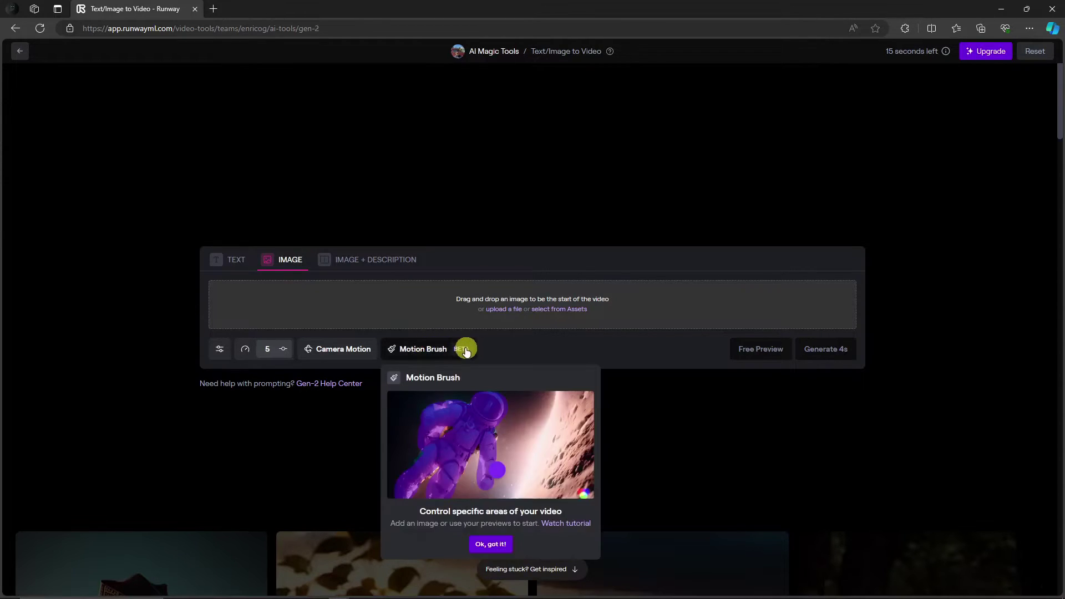
left_click(490, 544)
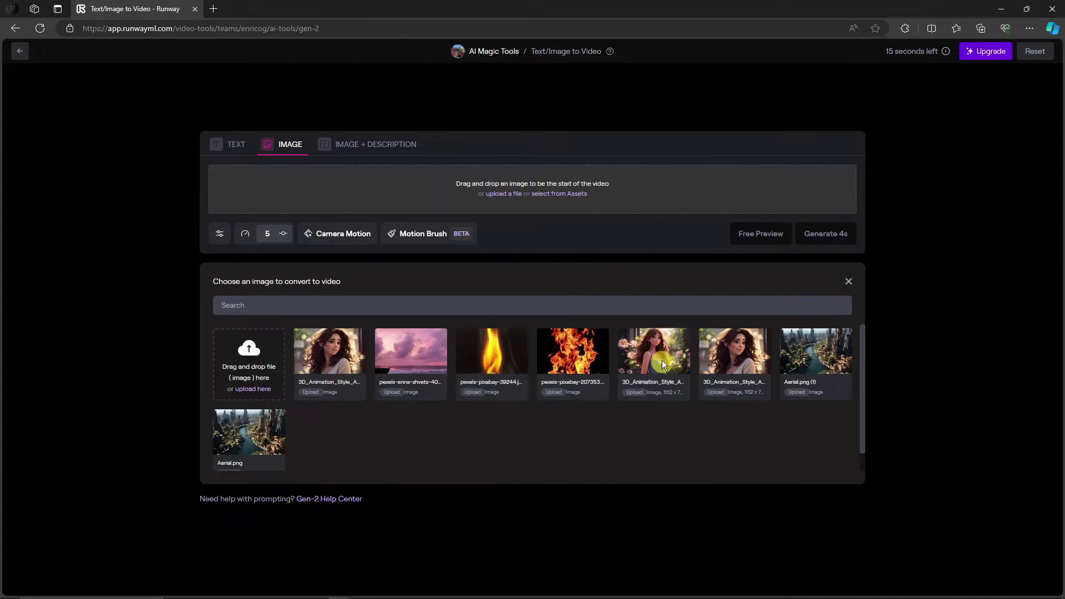
left_click(669, 382)
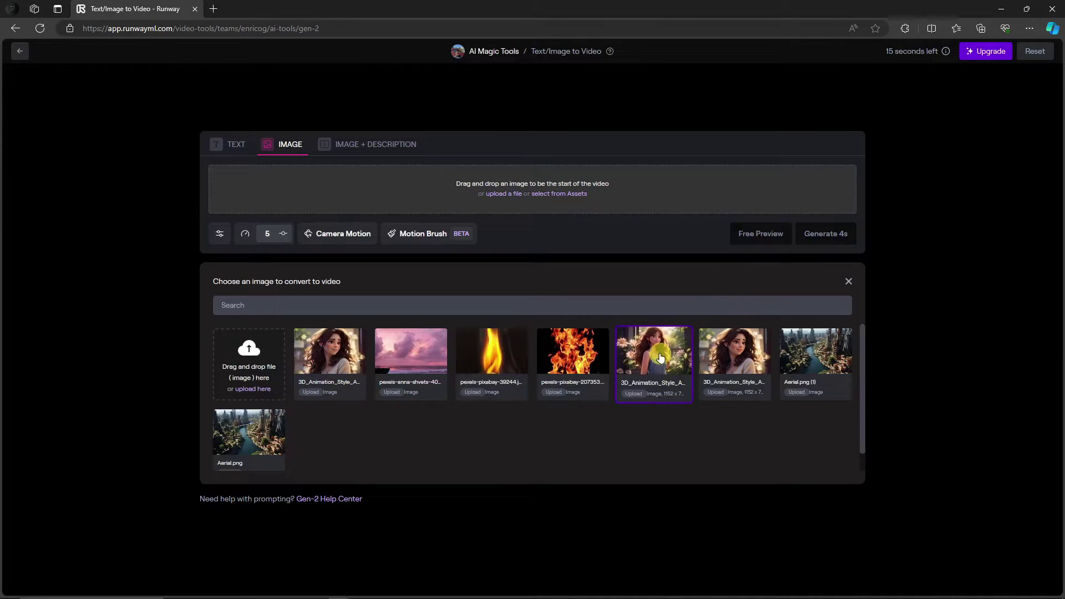
Open the Motion Brush editor for the girl image and enlarge the brush
left_click(660, 357)
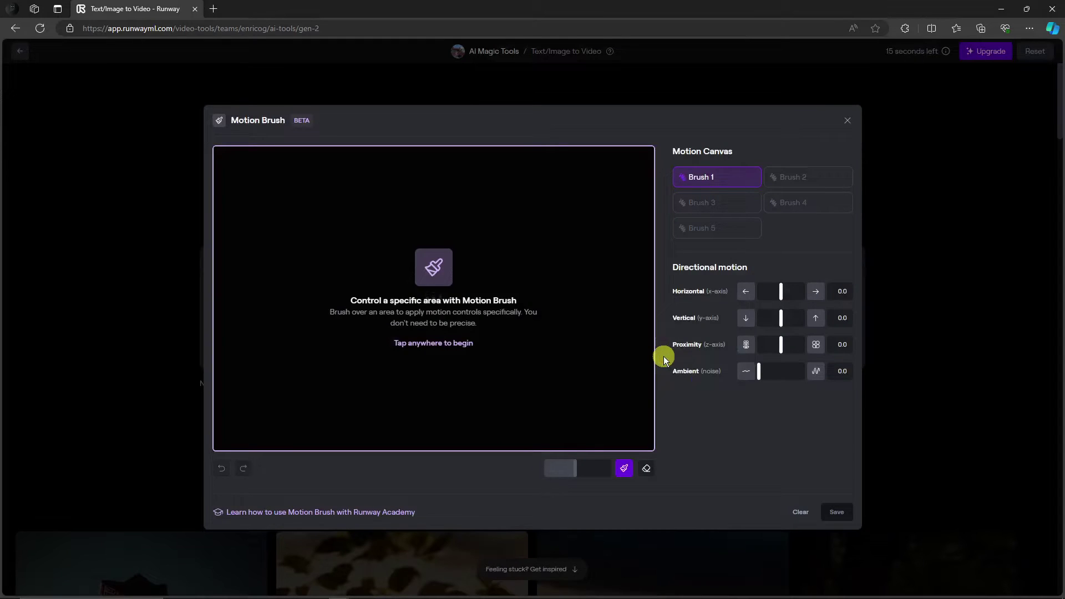
left_click(458, 353)
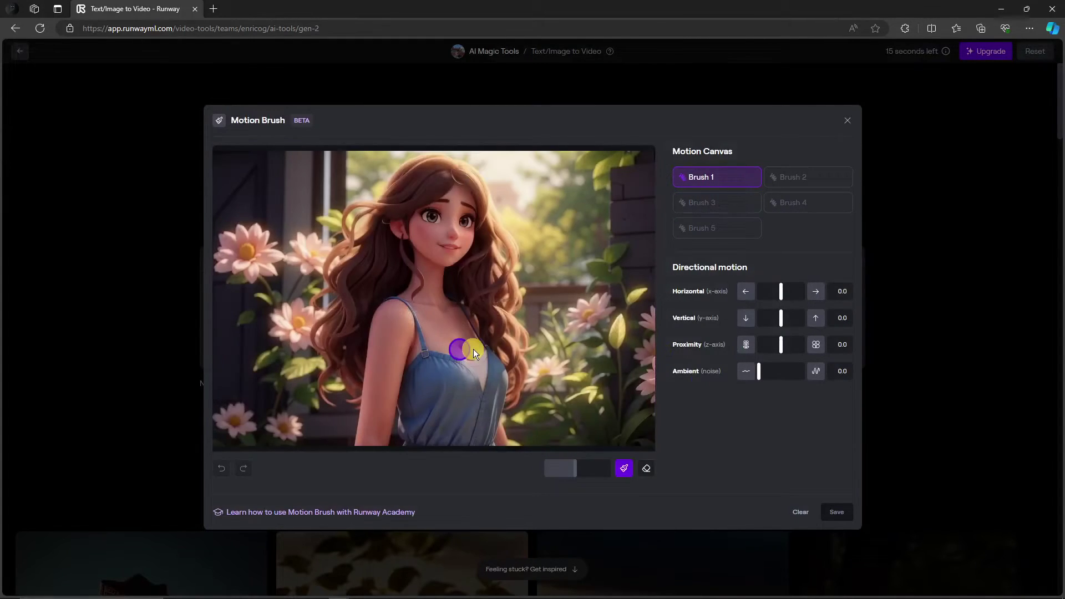
mouse_move(575, 469)
left_mouse_down()
mouse_move(554, 469)
mouse_move(588, 469)
mouse_move(558, 470)
left_mouse_up()
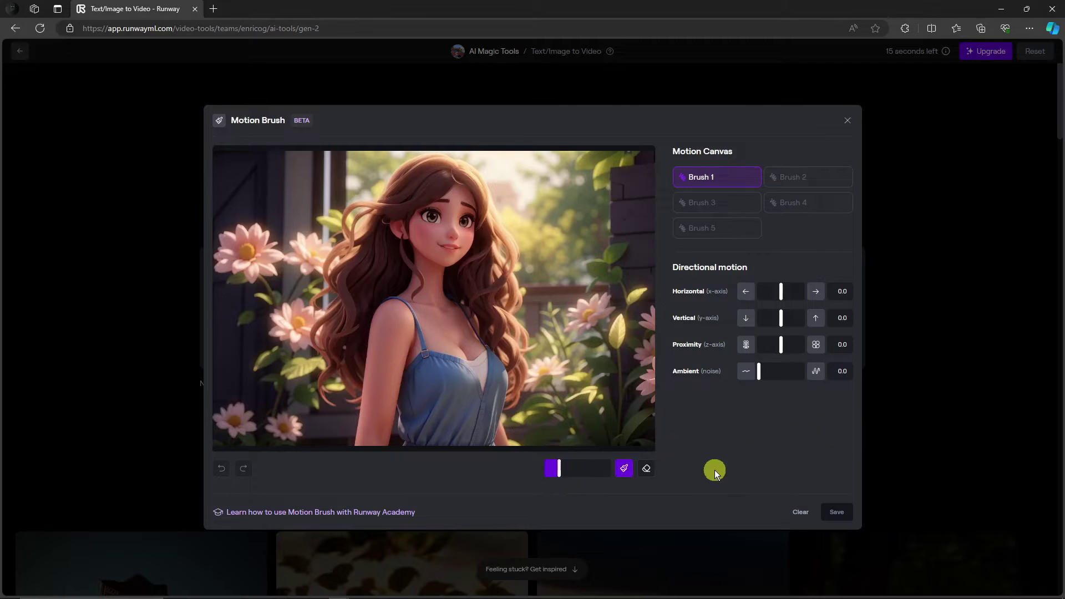
left_click(645, 469)
left_click(624, 469)
left_click(565, 469)
Paint the girl's hair beside her face, down both sides and across the top
mouse_move(338, 254)
left_mouse_down()
mouse_move(363, 217)
mouse_move(378, 223)
mouse_move(407, 257)
mouse_move(398, 284)
left_mouse_up()
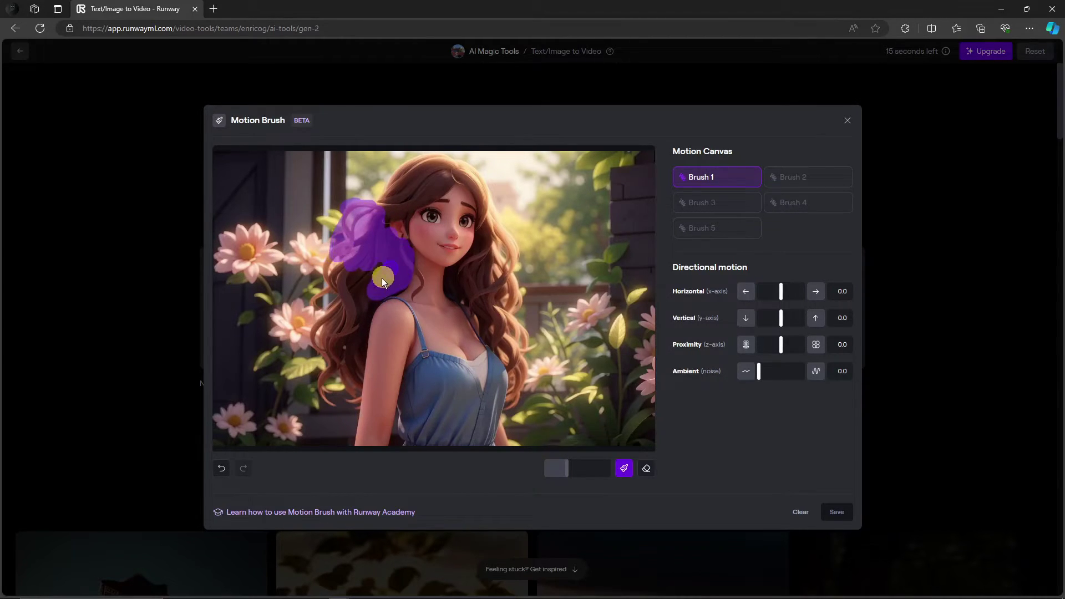
left_click_drag(335, 292, 340, 255)
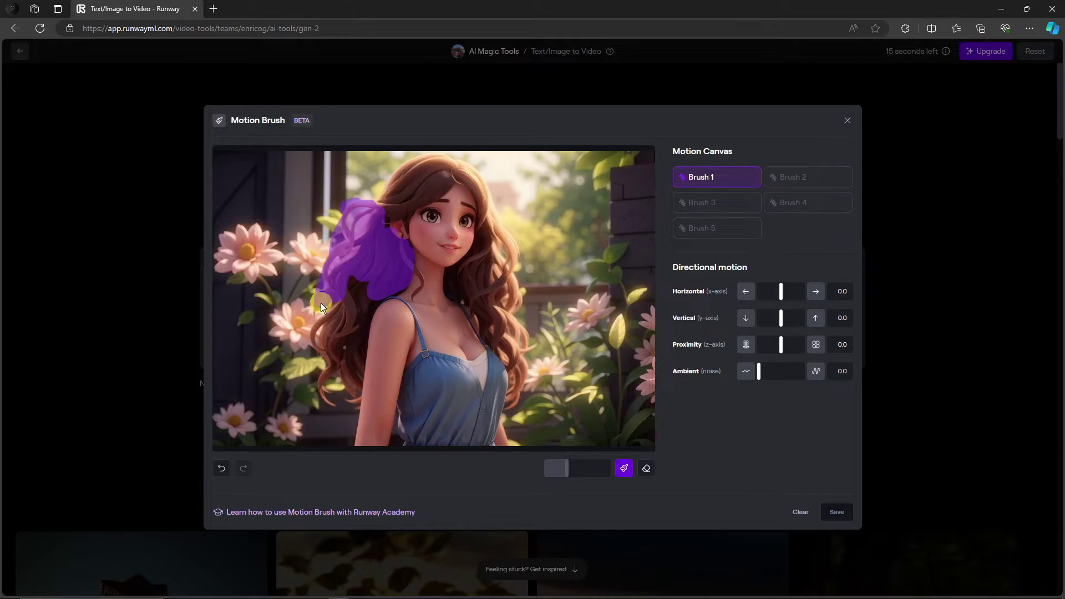
mouse_move(320, 303)
left_mouse_down()
mouse_move(344, 278)
mouse_move(319, 337)
left_mouse_up()
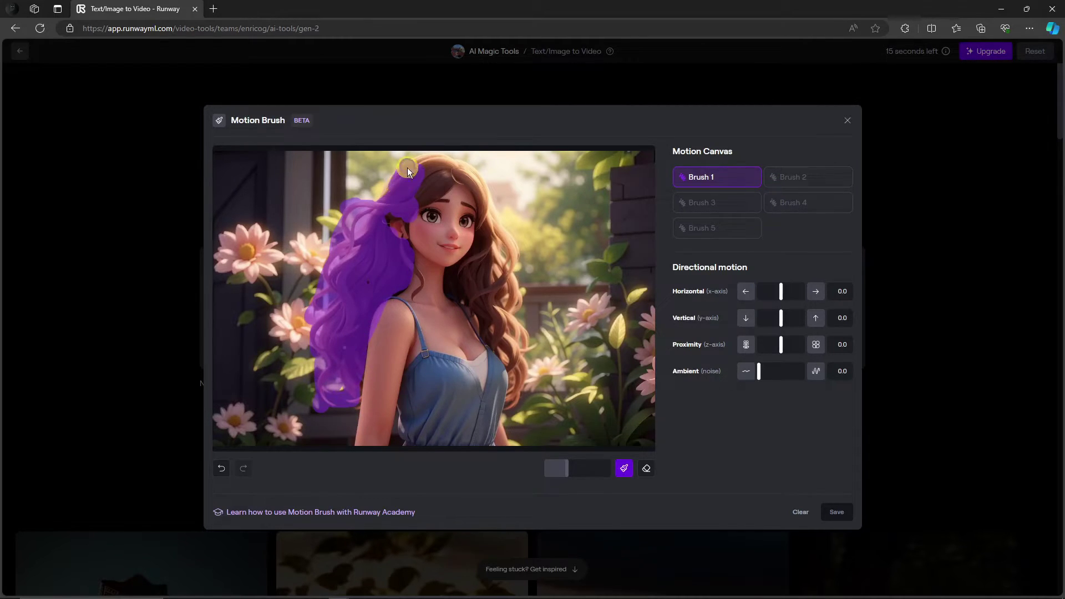
mouse_move(420, 160)
left_mouse_down()
mouse_move(409, 195)
mouse_move(444, 176)
left_mouse_up()
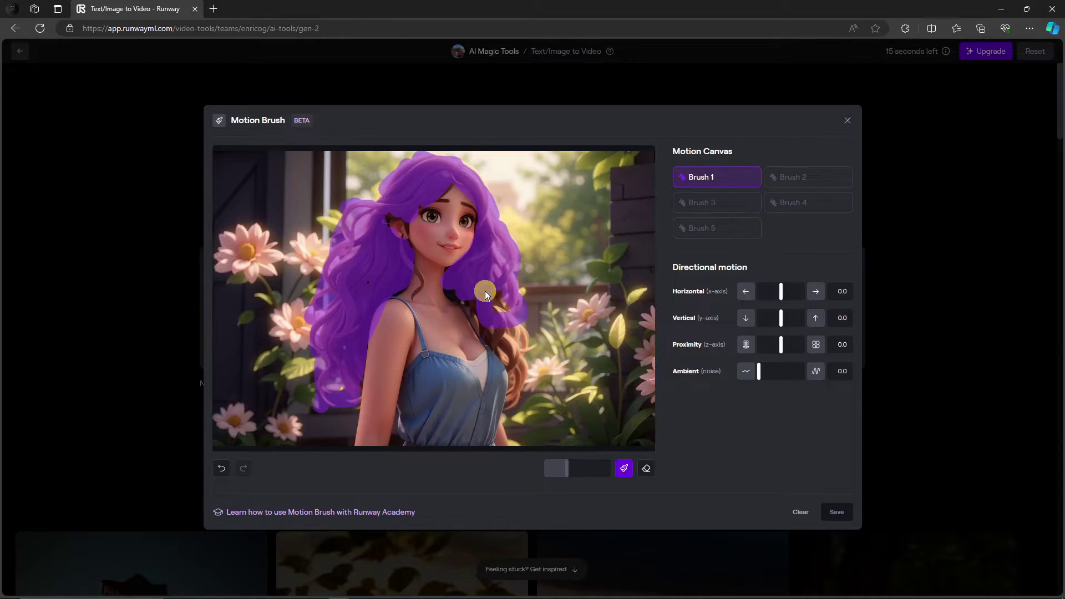
mouse_move(481, 314)
left_mouse_down()
mouse_move(495, 334)
mouse_move(487, 332)
mouse_move(513, 312)
mouse_move(528, 345)
mouse_move(500, 345)
left_mouse_up()
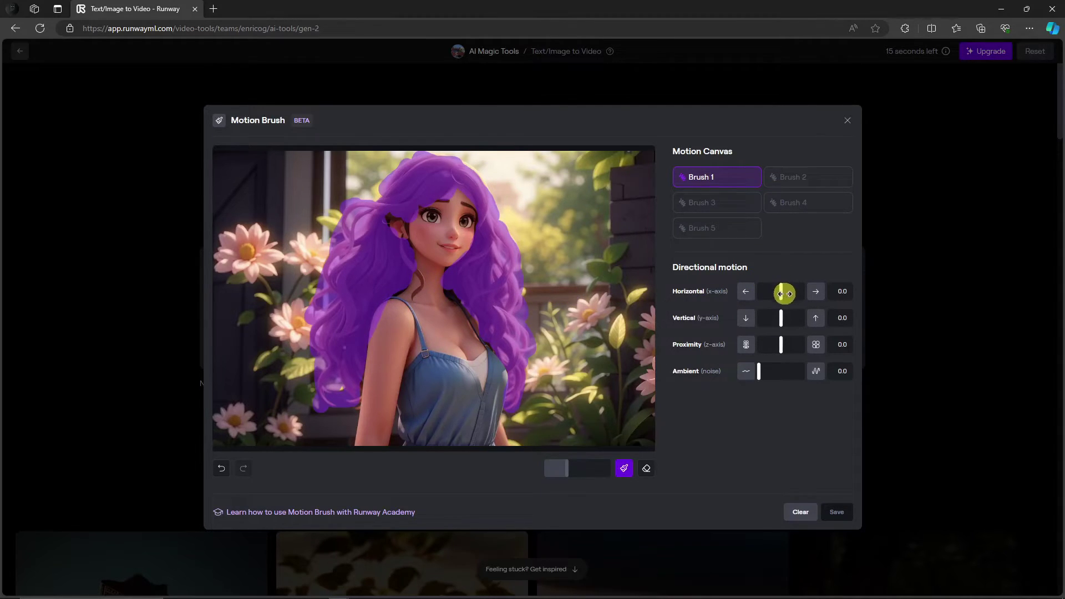
Give Brush 1 a Horizontal motion of -2.7, keeping Vertical and Proximity at 0.0
left_click_drag(780, 296, 777, 292)
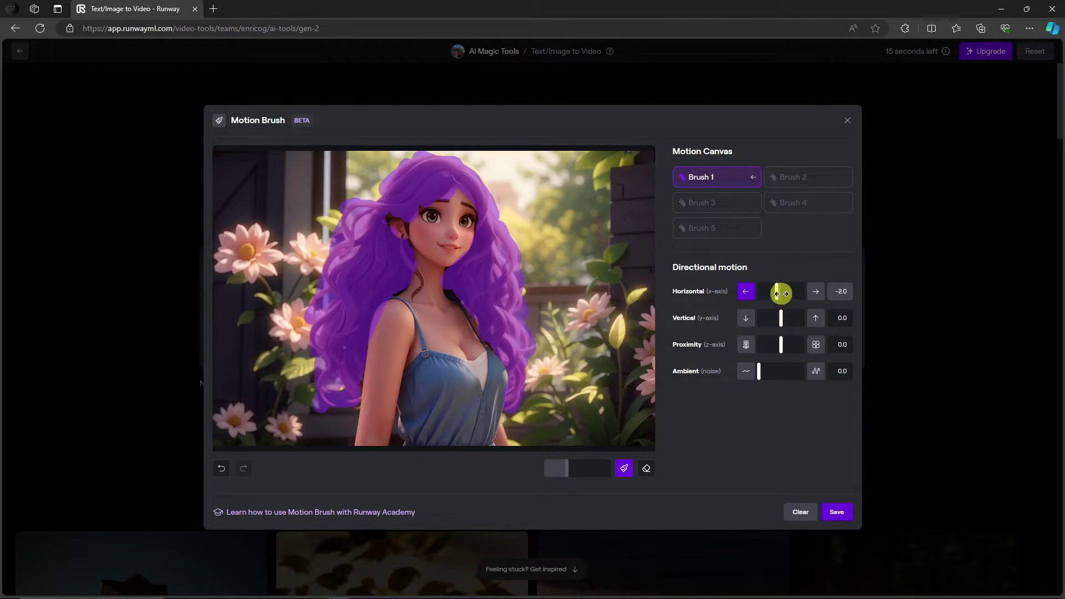
mouse_move(777, 291)
left_mouse_down()
mouse_move(787, 294)
mouse_move(781, 341)
left_mouse_up()
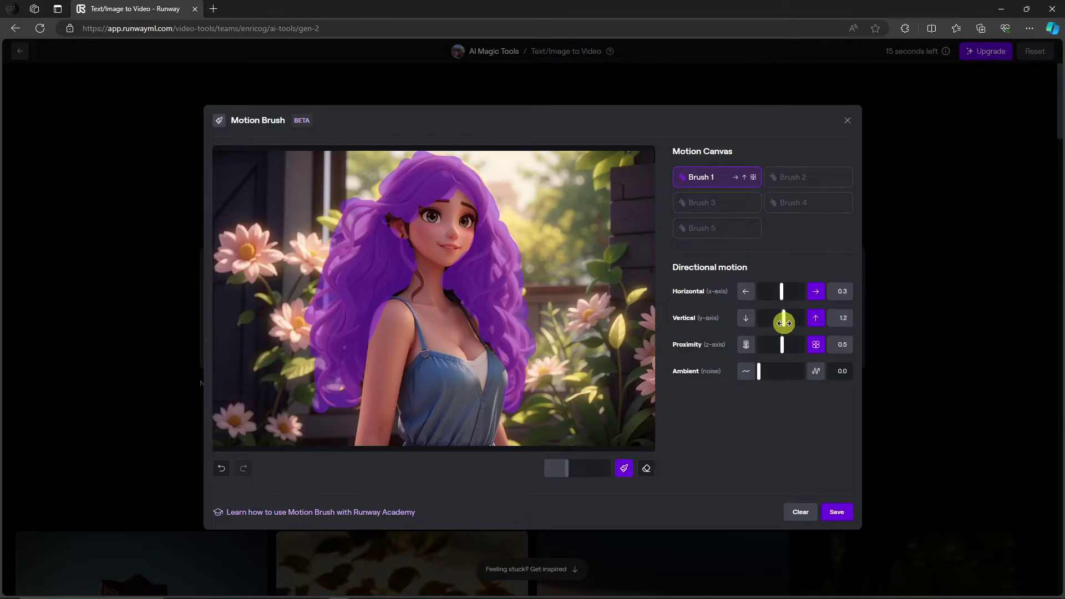
left_click_drag(782, 289, 779, 289)
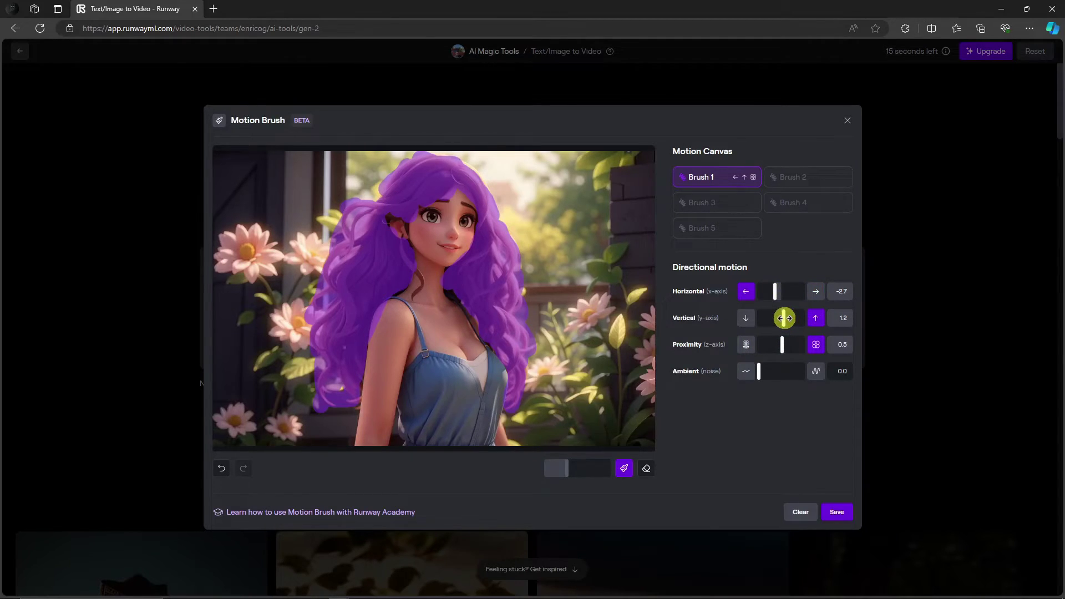
mouse_move(785, 318)
left_mouse_down()
mouse_move(774, 318)
mouse_move(842, 318)
mouse_move(846, 331)
mouse_move(810, 366)
mouse_move(835, 349)
left_mouse_up()
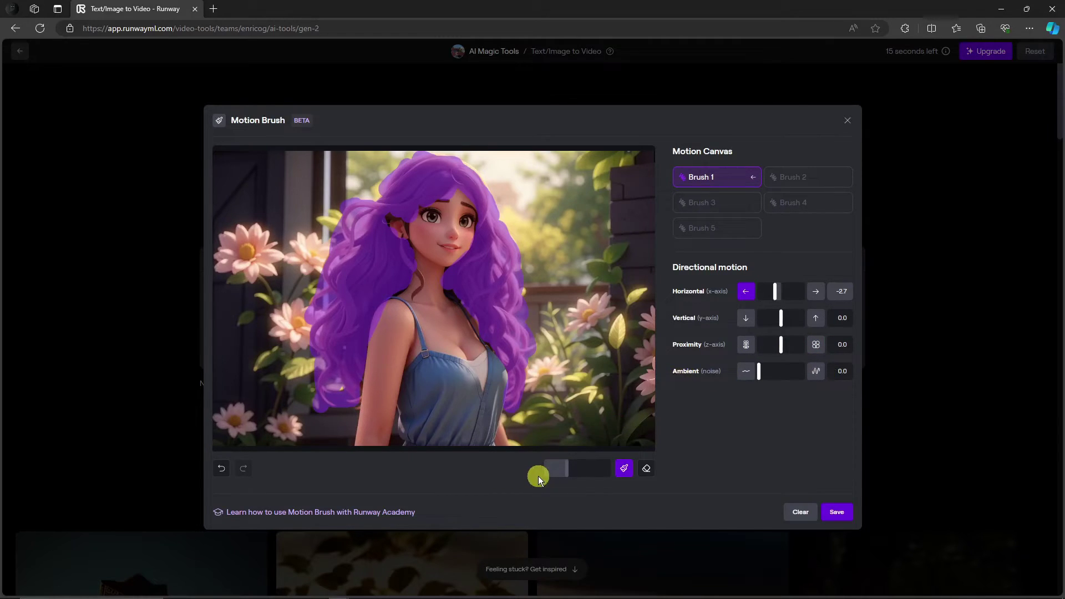
Save the motion brush and generate a 4-second video of the girl among flowers
left_click(838, 512)
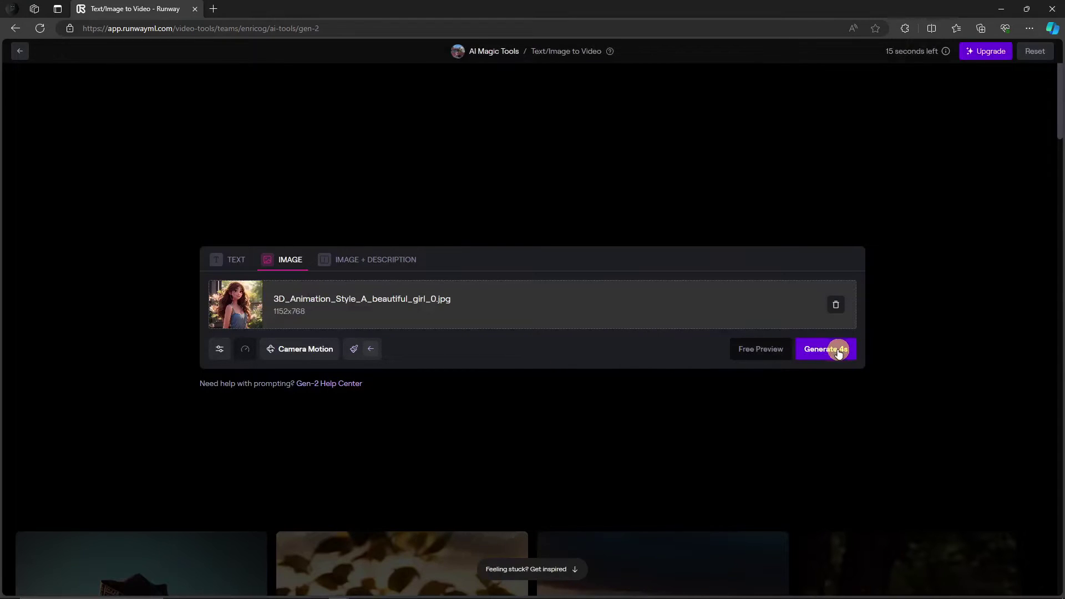
left_click(832, 348)
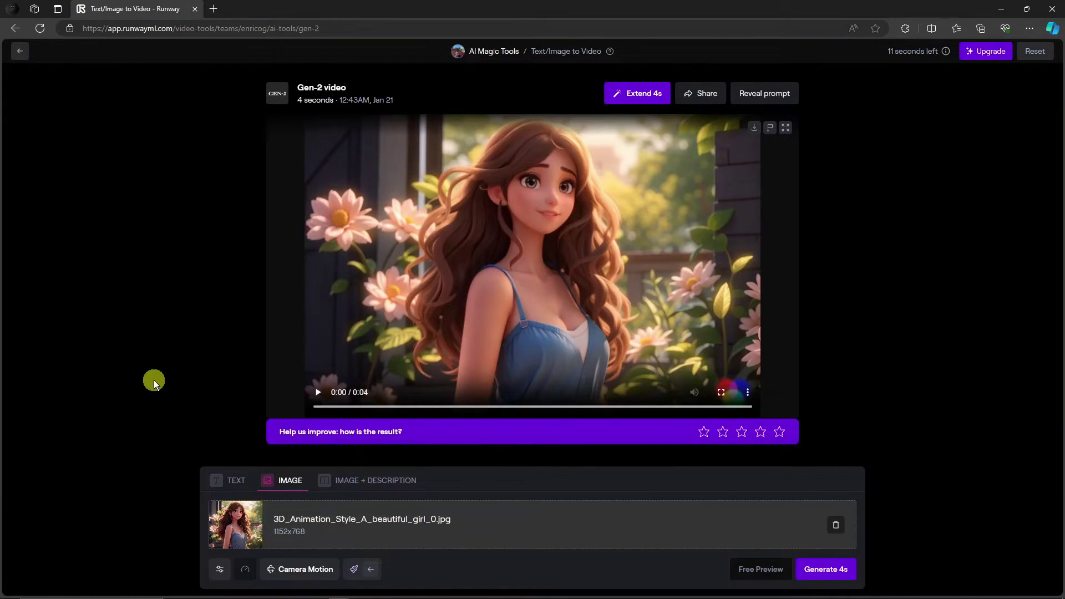
left_click(320, 392)
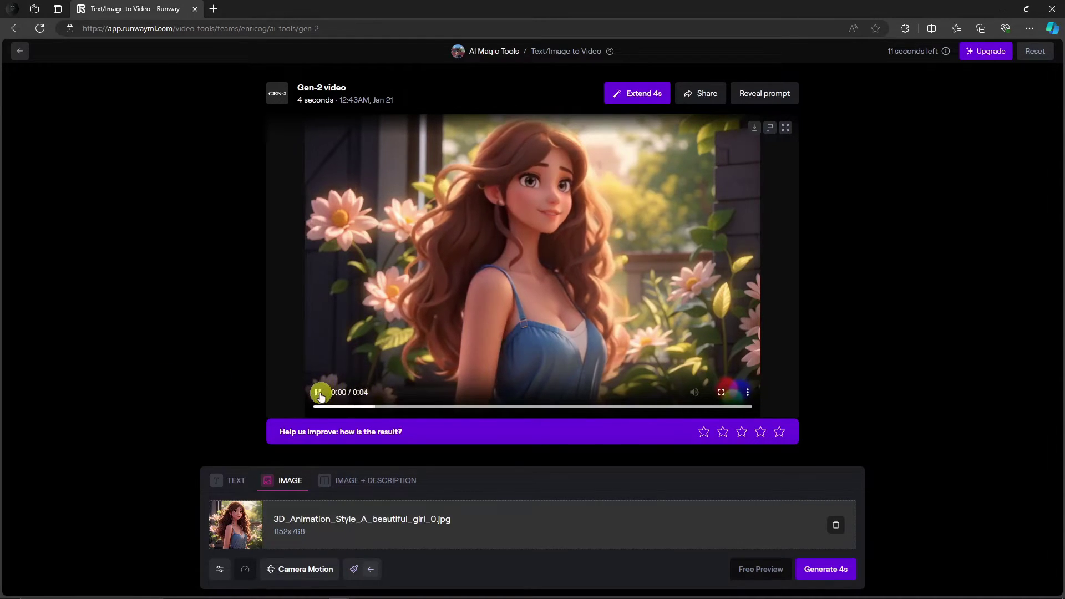
left_click(454, 155)
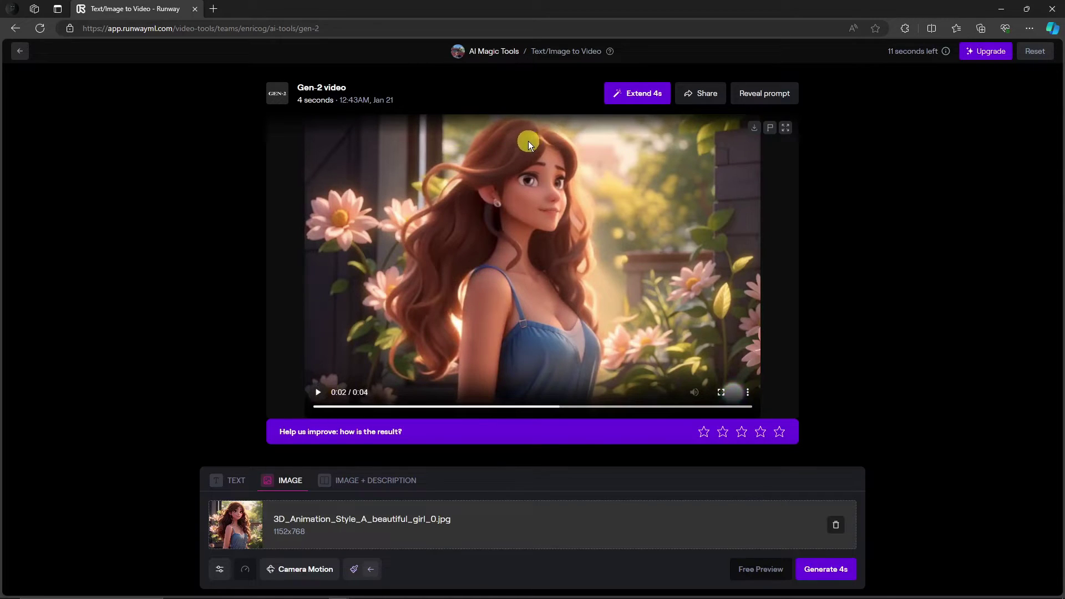
Review the girl-among-flowers video playback and download it
left_click(319, 392)
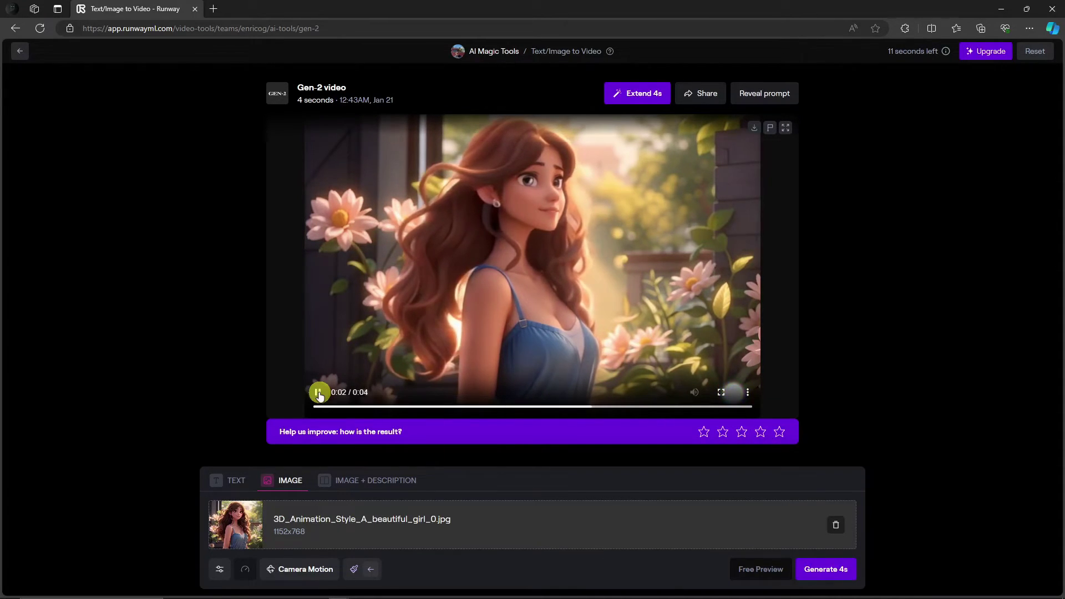
left_click(318, 393)
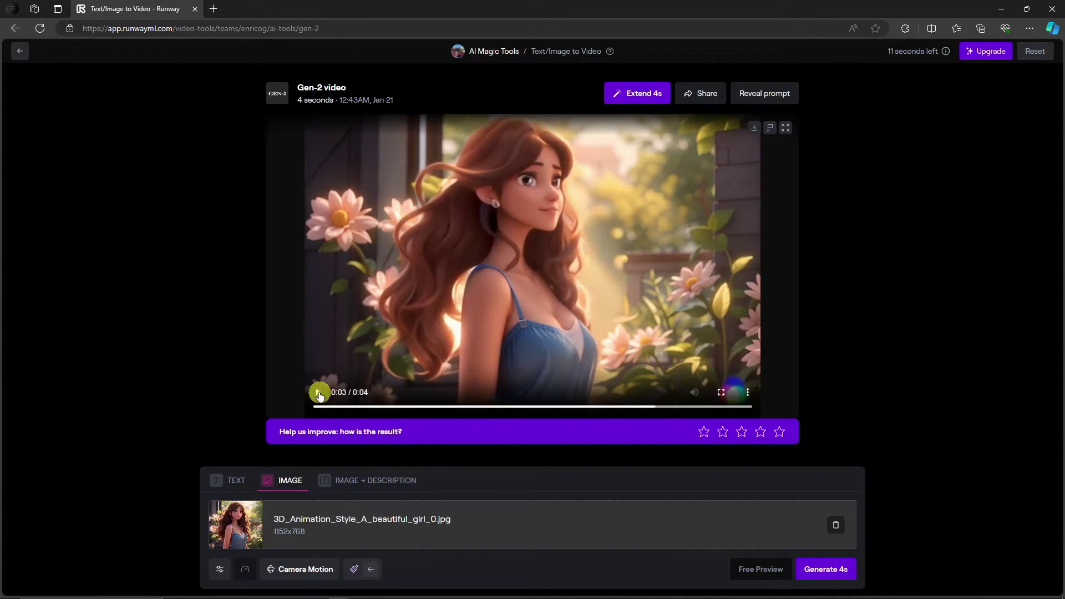
left_click(757, 128)
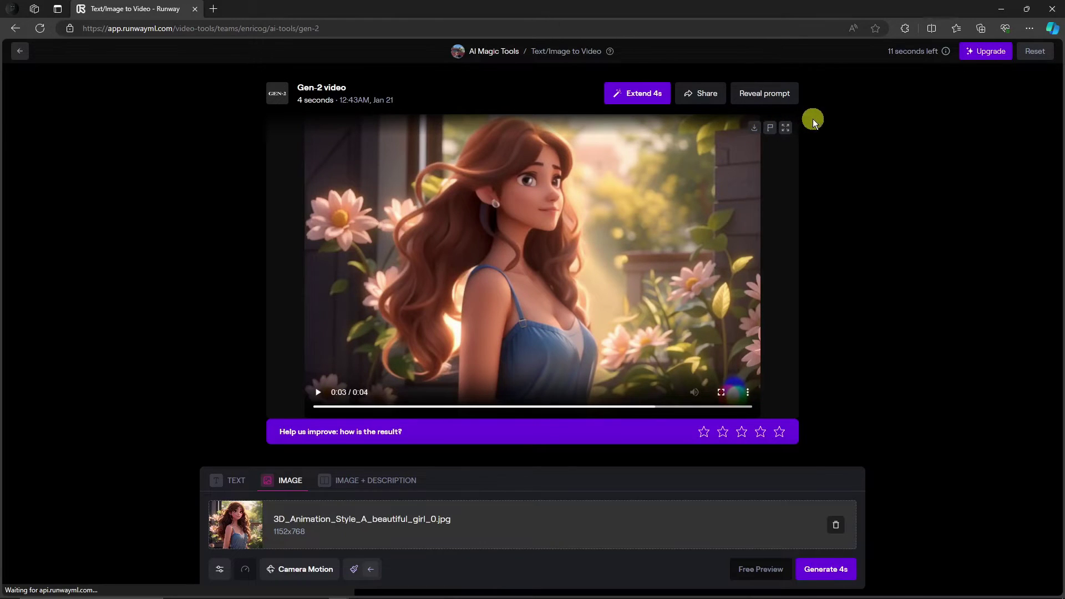
left_click(886, 335)
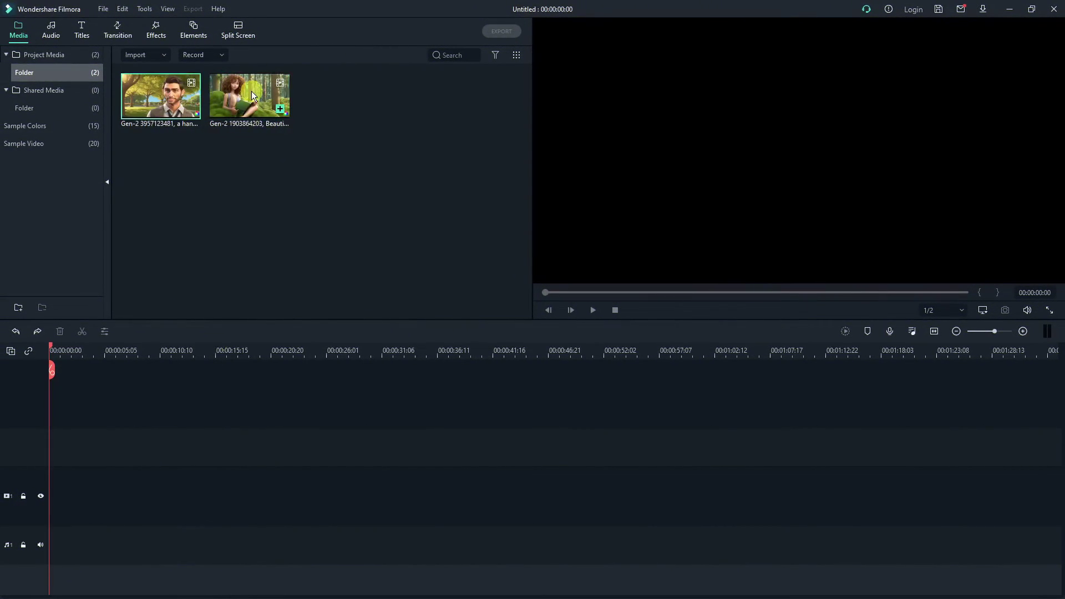
Import the two new Gen-2 clips from Downloads into Filmora's media bin
left_click(180, 100)
right_click(349, 210)
left_click(361, 215)
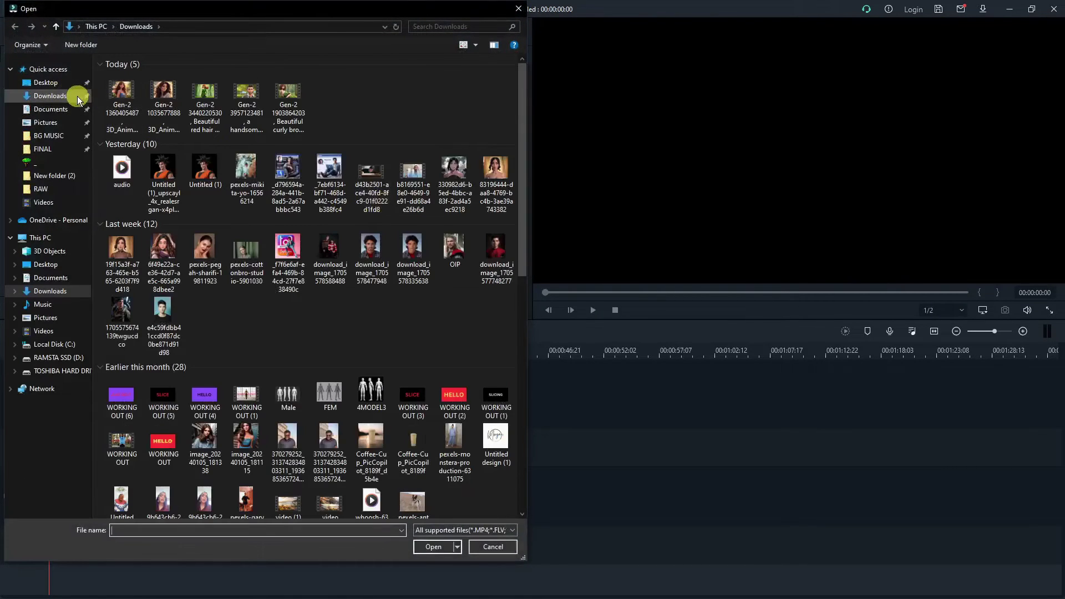
left_click(121, 98)
left_click(204, 100, "ctrl")
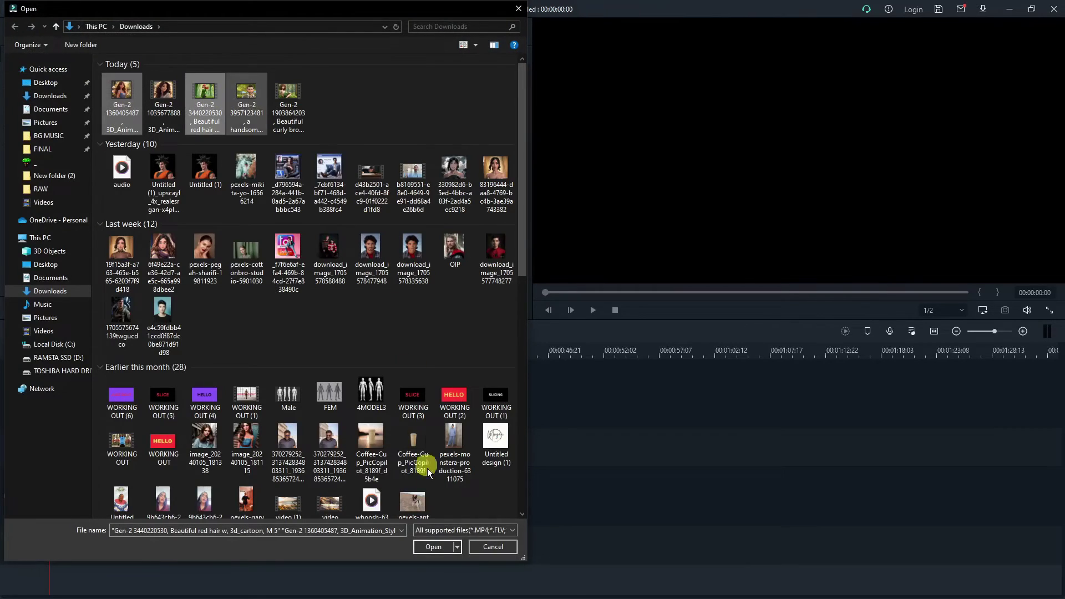
left_click(438, 547)
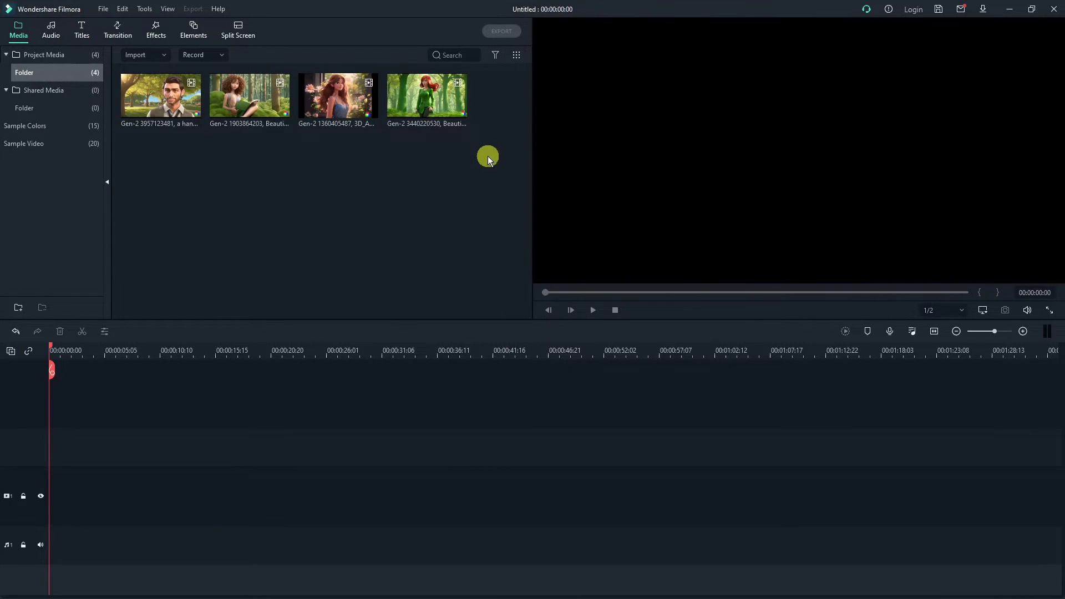
Drag all four Gen-2 clips from the media bin onto video track 1
left_click_drag(491, 161, 147, 100)
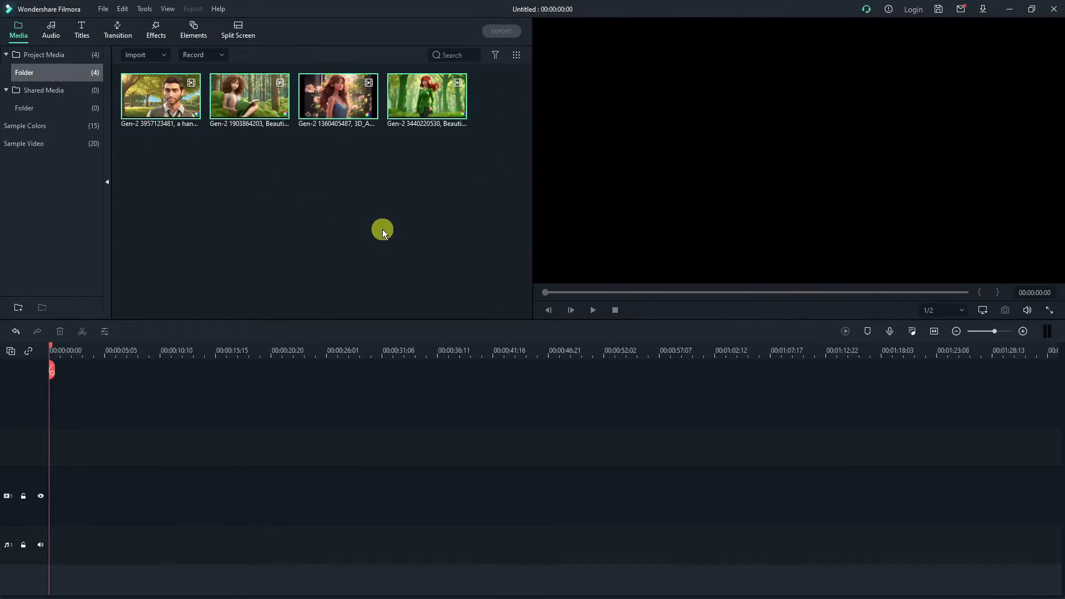
mouse_move(417, 112)
left_click_drag(417, 108, 30, 487)
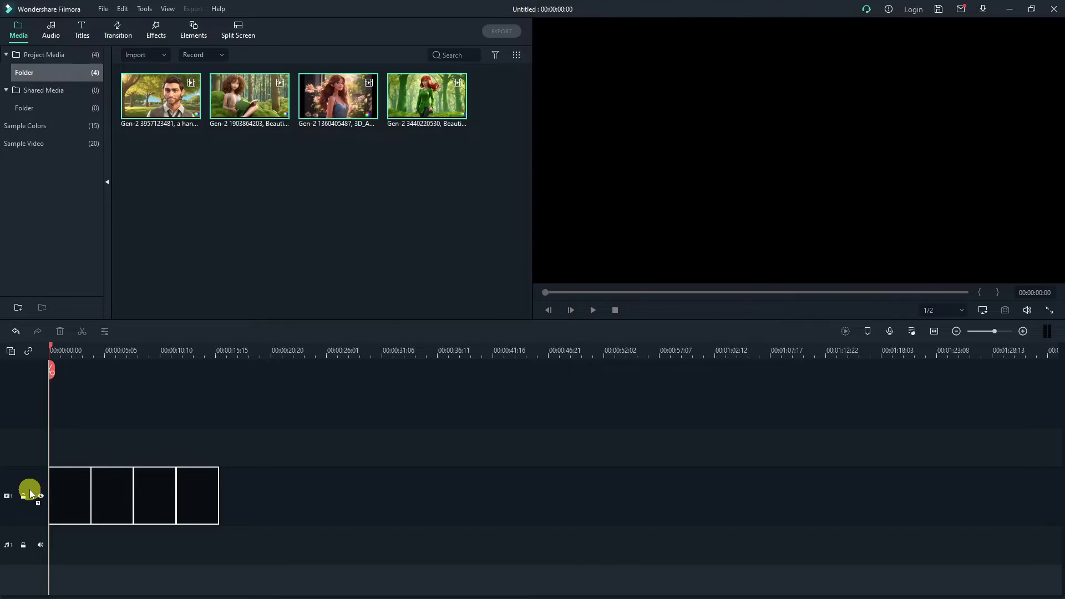
left_click_drag(29, 489, 29, 490)
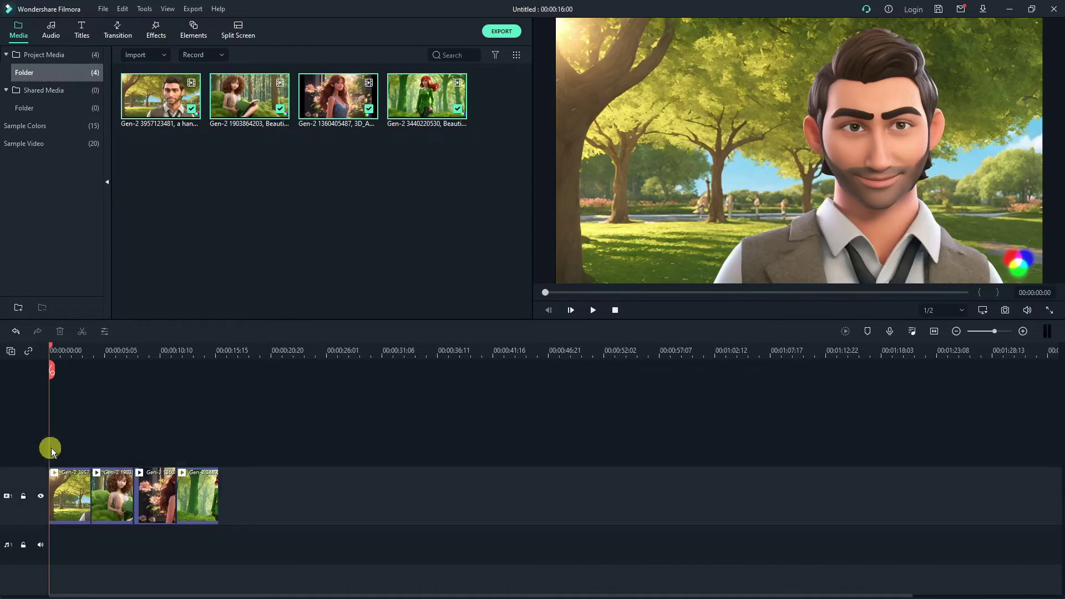
Select all four timeline clips and bring up their context menu
left_click_drag(259, 547, 94, 479)
right_click(95, 480)
left_click(338, 404)
left_click_drag(248, 548, 64, 478)
right_click(188, 501)
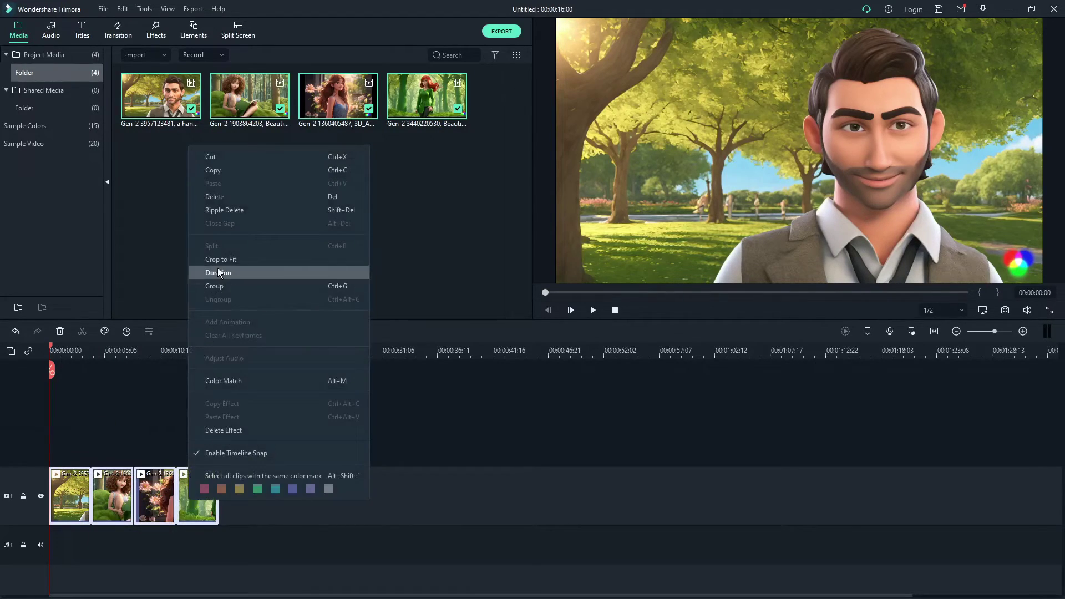
Delete the timeline clips and start a new 16:9 project without saving the old one
left_click(269, 196)
left_click(103, 9)
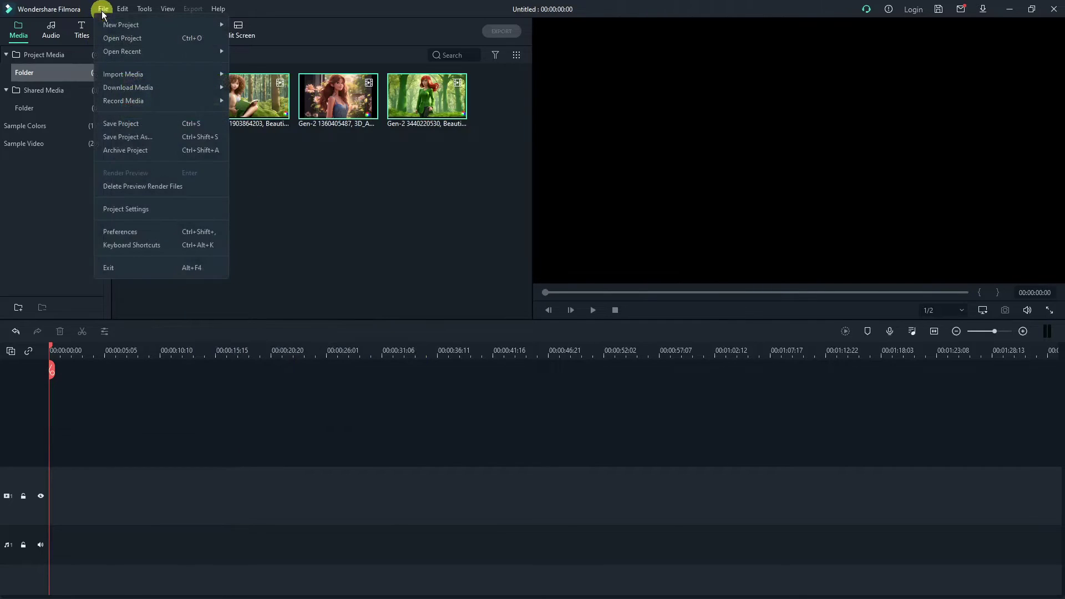
mouse_move(120, 24)
left_click(286, 29)
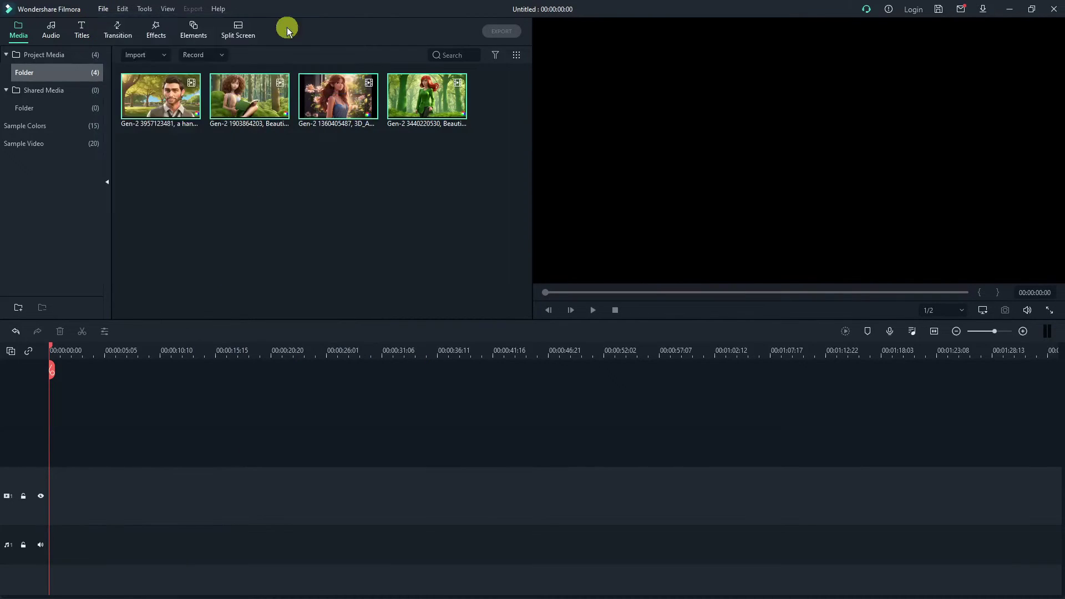
left_click(613, 306)
Import the four Gen-2 clips from Downloads into the new project
left_click(326, 187)
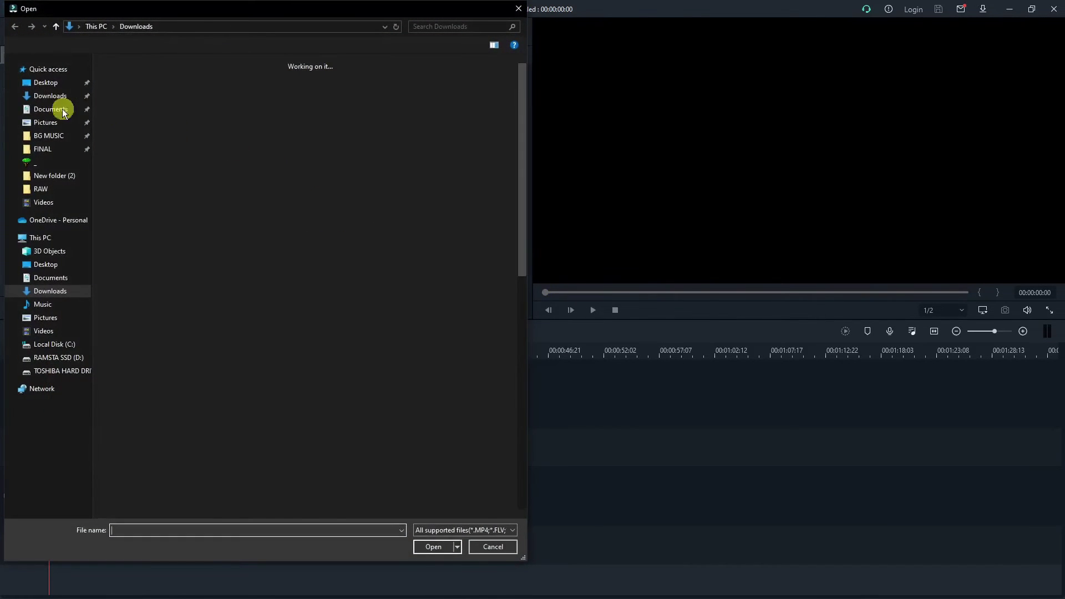
left_click(128, 95)
left_click(205, 95, "ctrl")
left_click(239, 95, "ctrl")
left_click(294, 102, "ctrl")
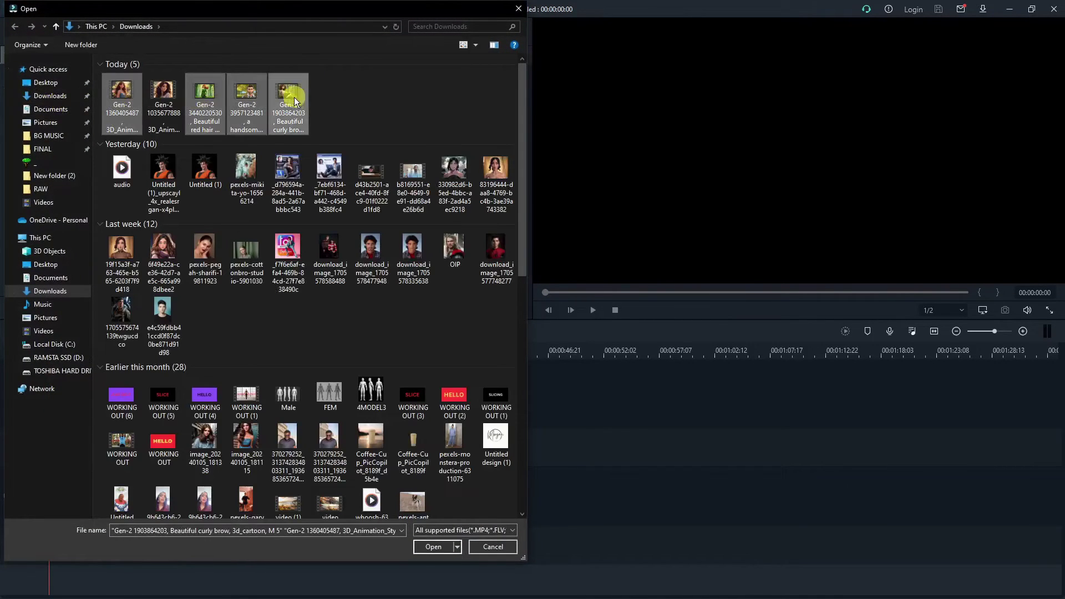
left_click(444, 548)
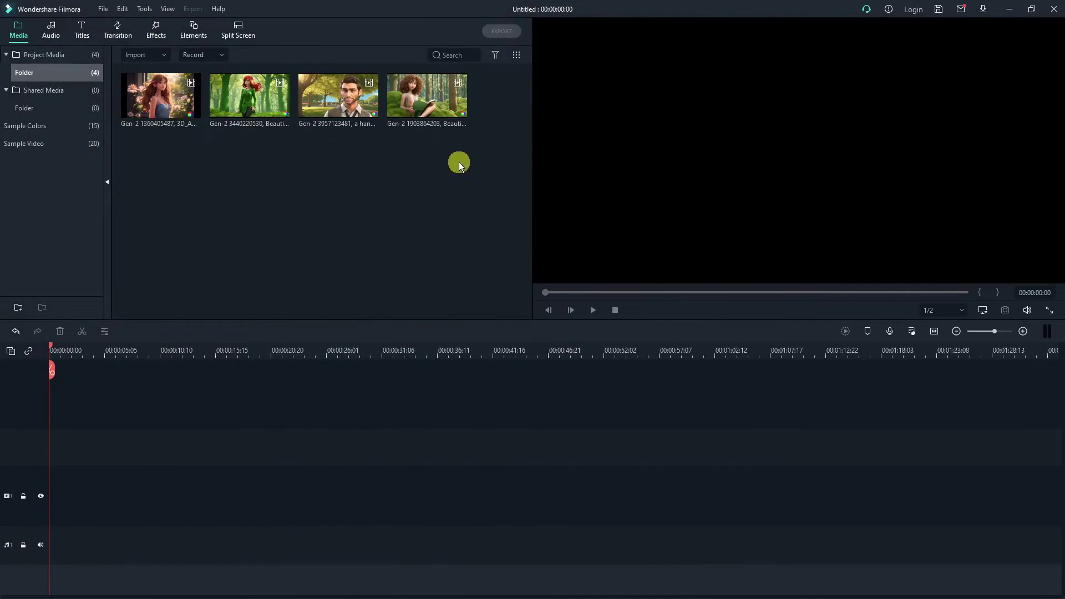
Place all four clips on the timeline and match the project to 1408 x 768
left_click_drag(475, 154, 127, 82)
left_click_drag(438, 125, 20, 464)
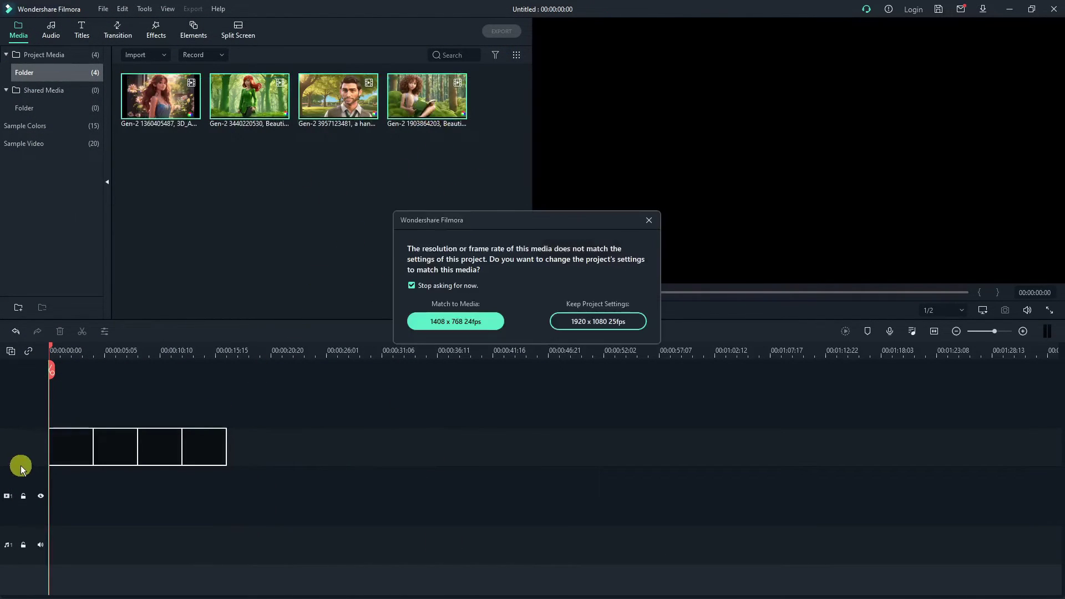
left_click(461, 325)
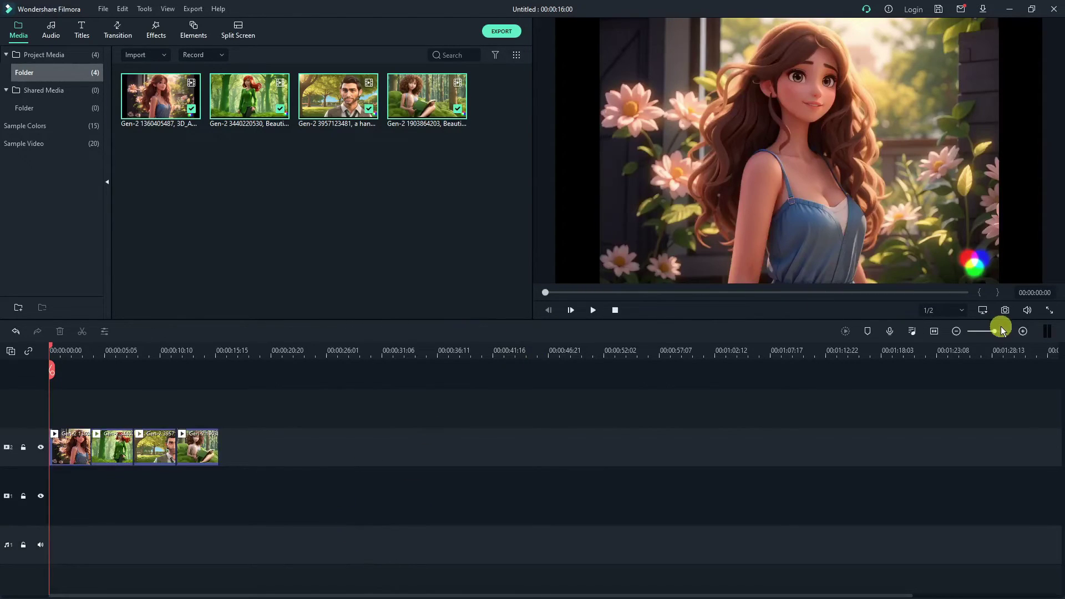
Zoom the timeline in and play it, stopping near 00:00:04:17 in the red-haired woman clip
left_click(1004, 331)
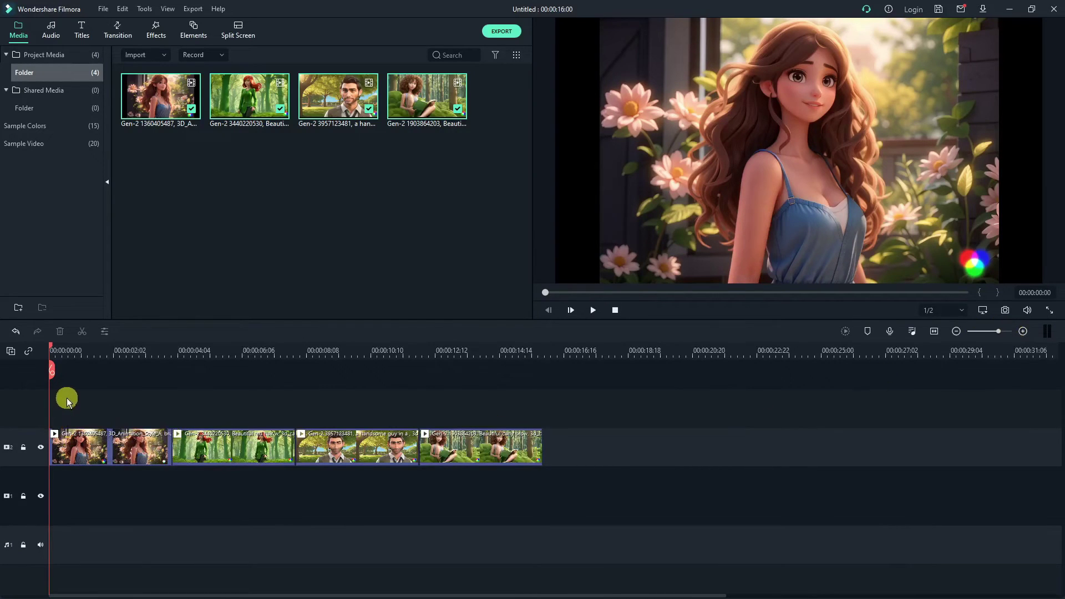
key("space")
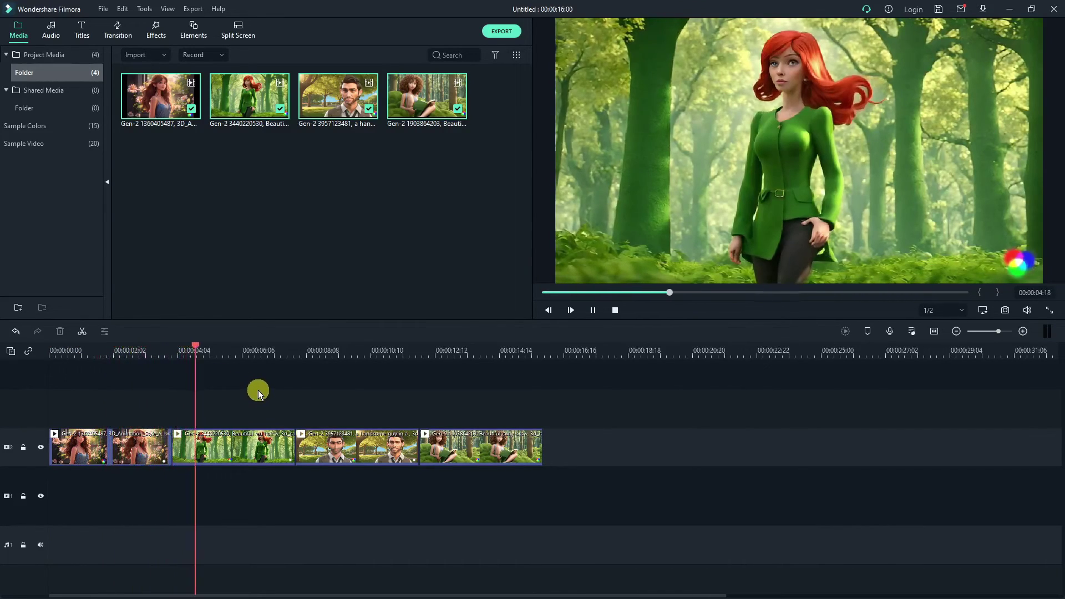
left_click(218, 375)
left_click_drag(218, 375, 198, 381)
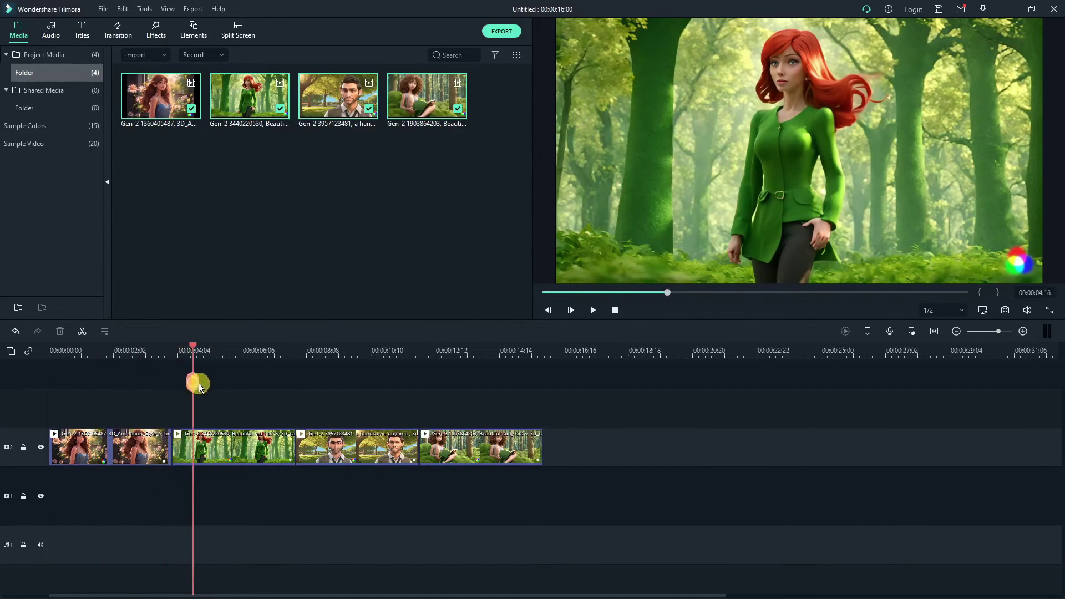
Trim the red-haired woman, woman-among-flowers and man-in-the-park clips shorter
left_click(195, 436)
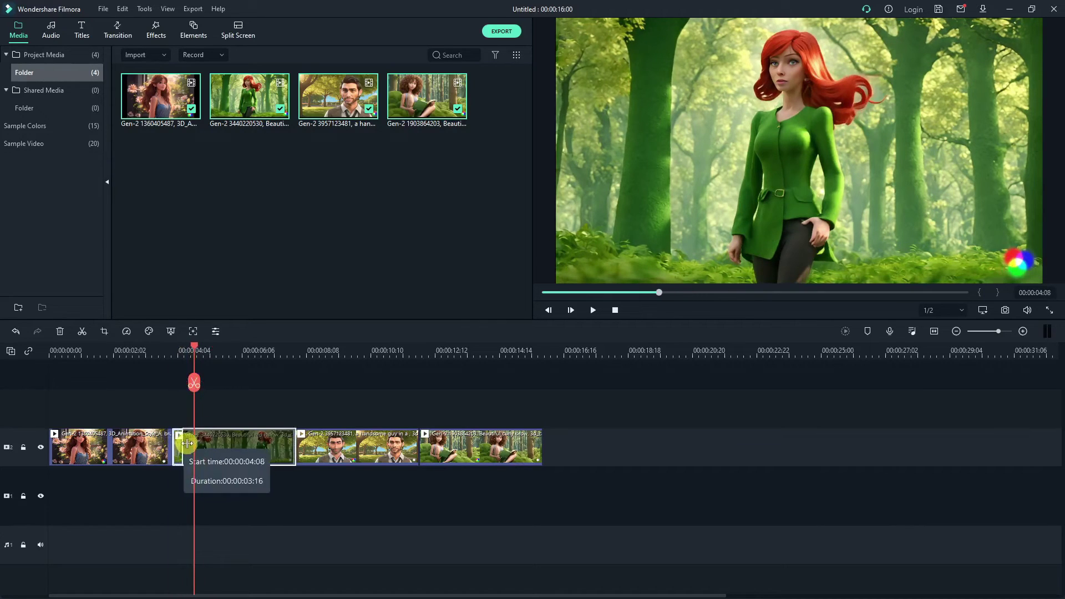
left_click_drag(294, 447, 273, 445)
left_click_drag(171, 445, 135, 445)
left_click(327, 447)
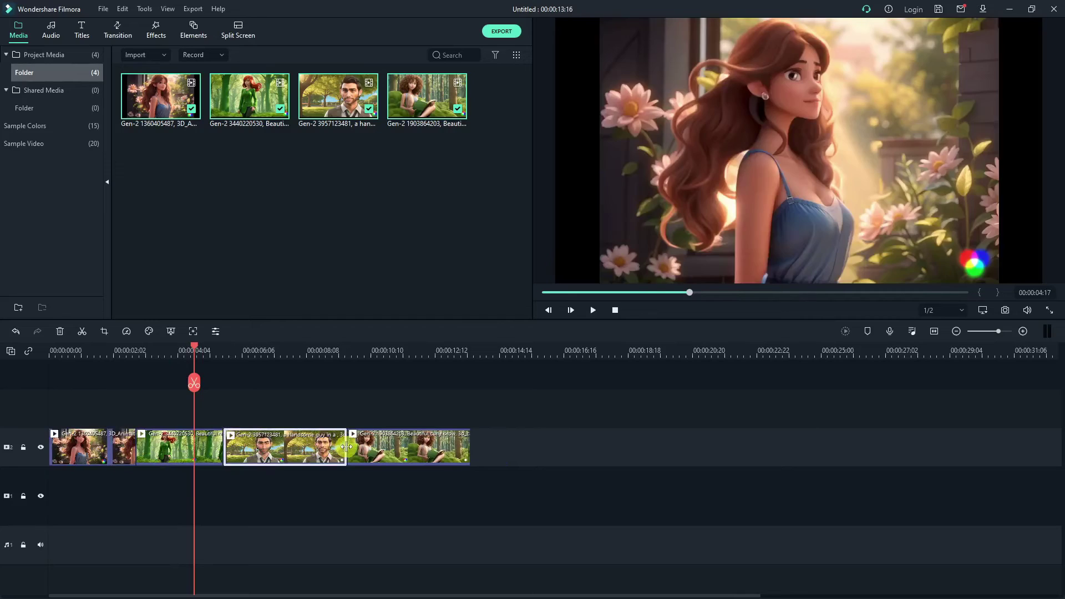
double_click(327, 447)
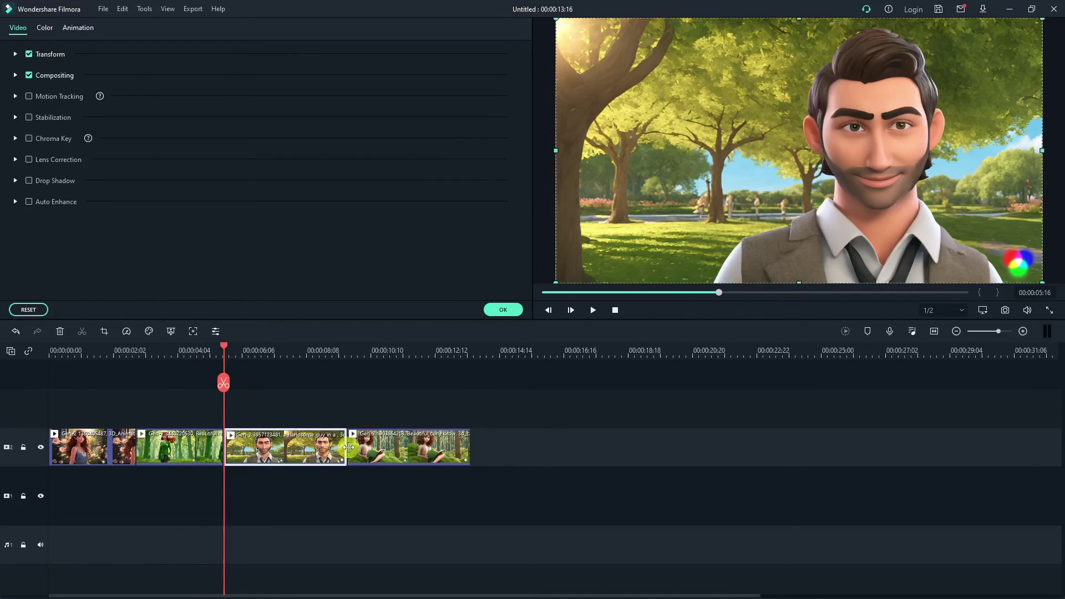
left_click_drag(344, 447, 313, 447)
Trim the curly-haired girl clip, bringing the project to 00:00:11:10, and replay from the start
left_click(345, 449)
left_click_drag(436, 448, 399, 452)
left_click_drag(222, 388, 52, 380)
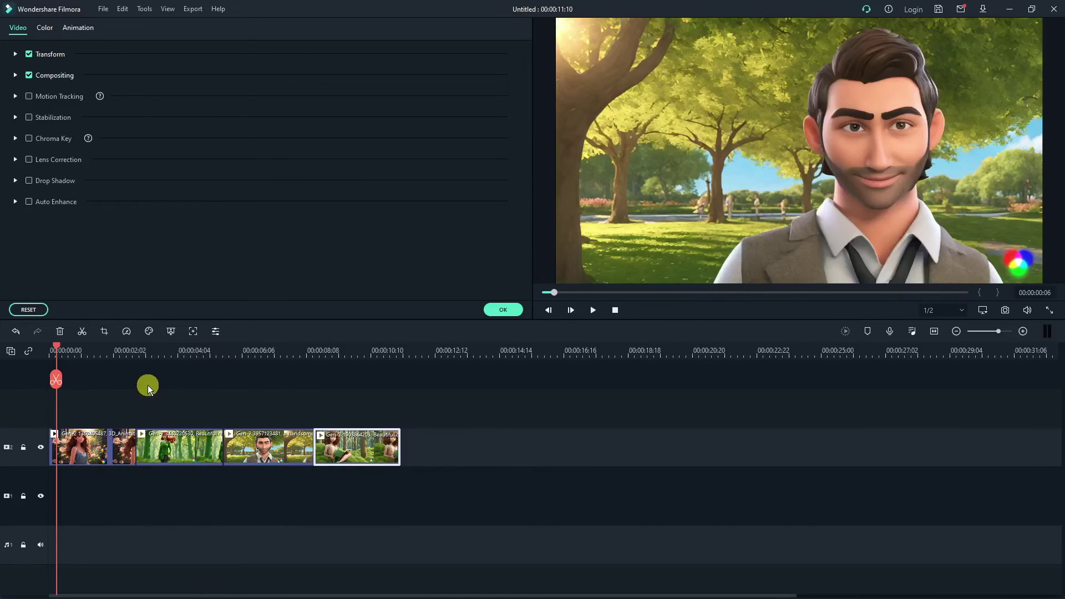
key("space")
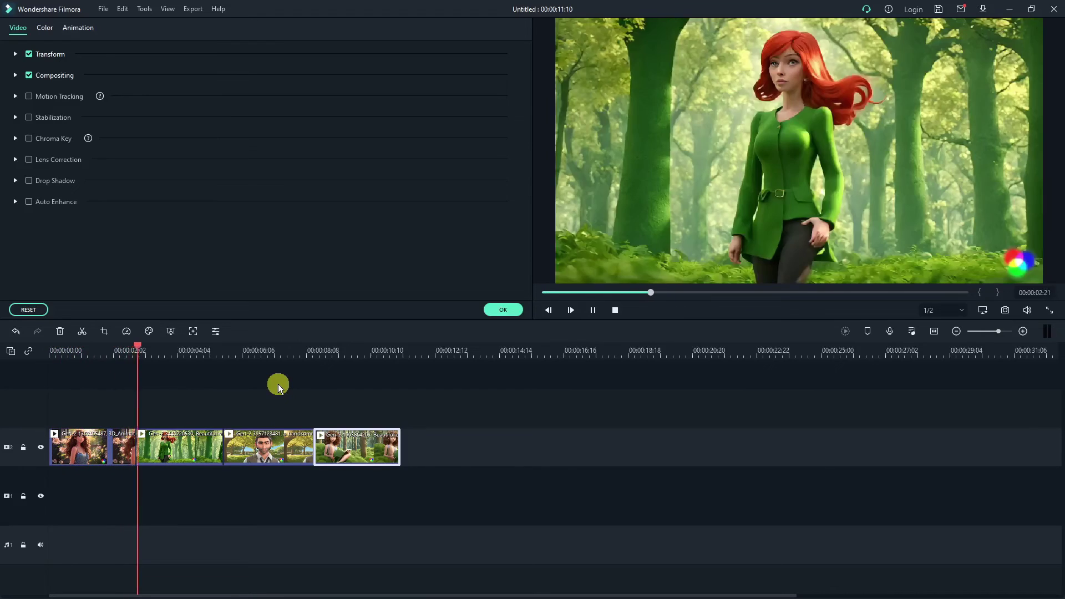
Add a Simple Roll 3 transition between the second and third clips and preview it
left_click(503, 310)
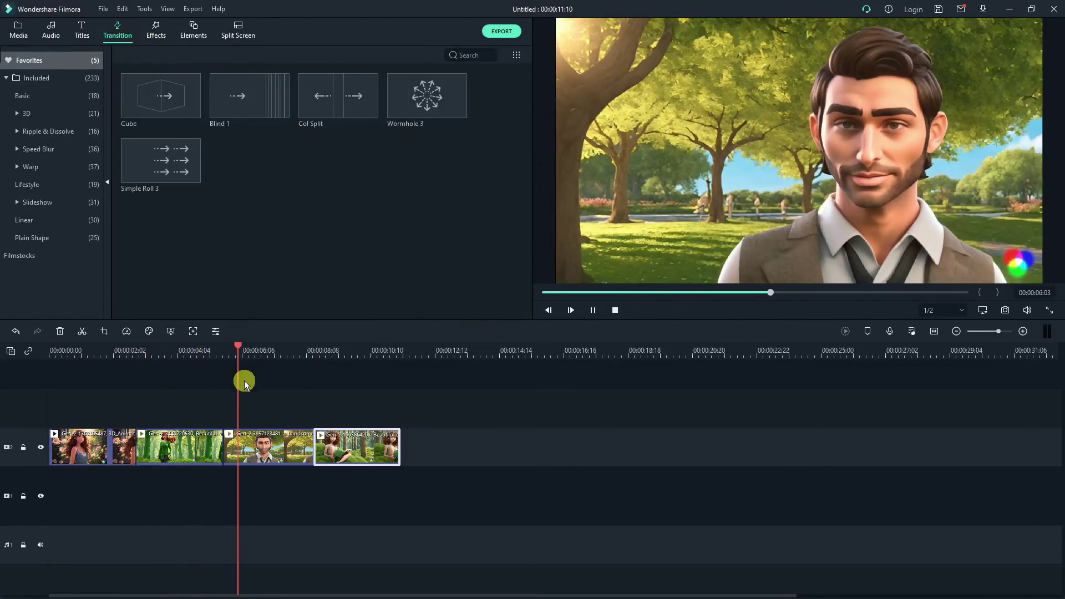
key("space")
left_click(244, 384)
key("space")
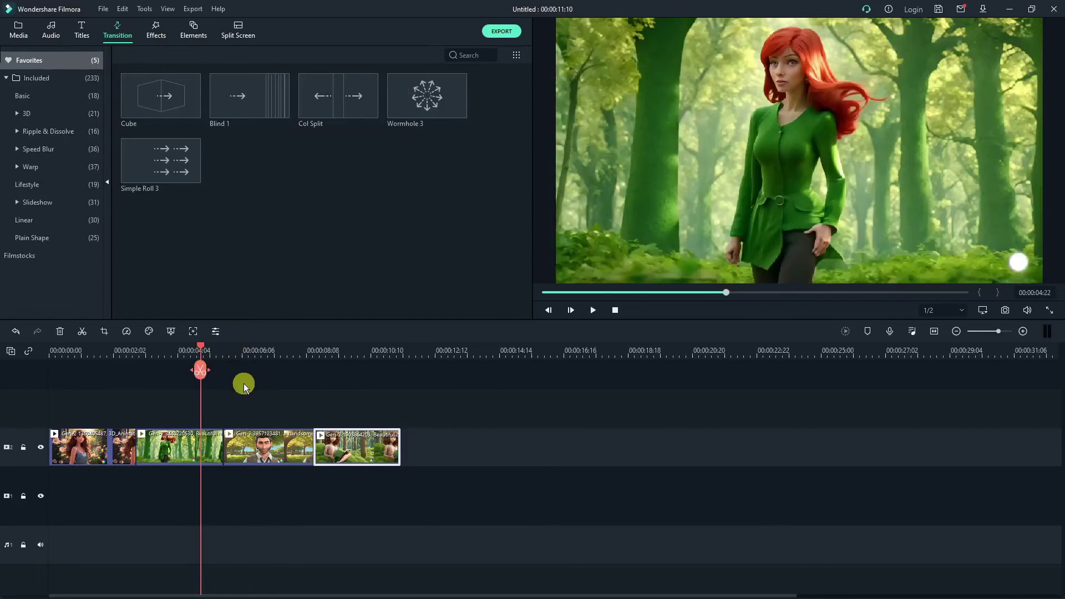
key("space")
left_click_drag(231, 374, 226, 368)
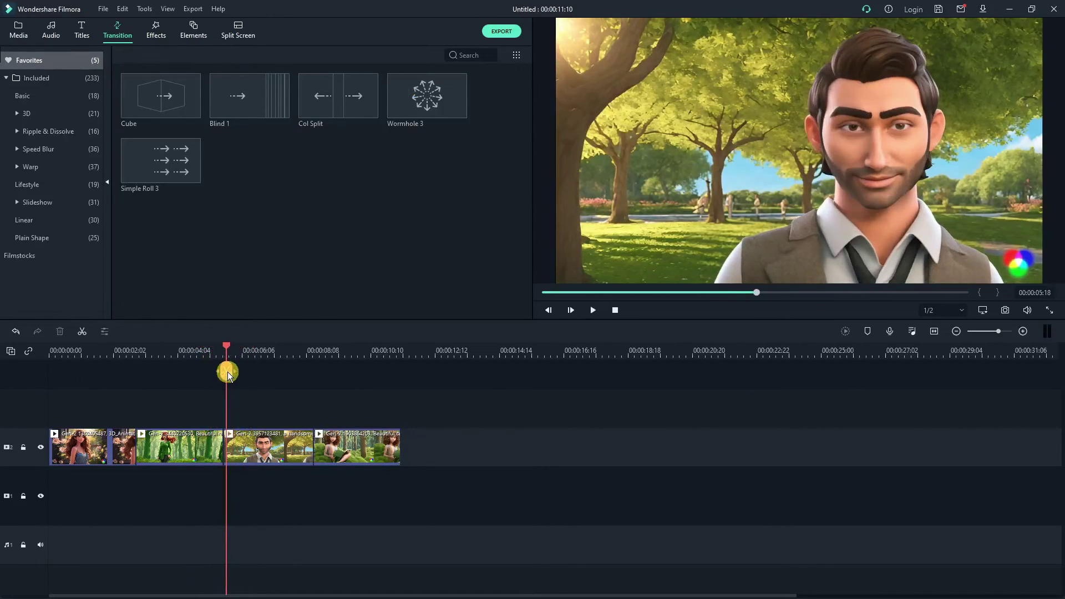
left_click_drag(171, 157, 219, 461)
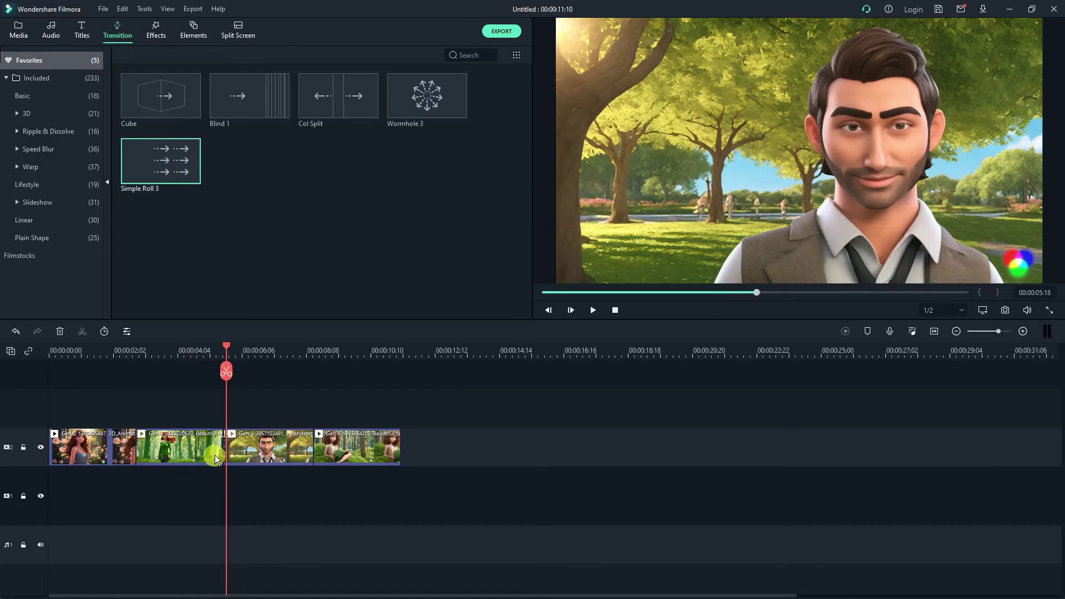
left_click_drag(215, 380, 219, 378)
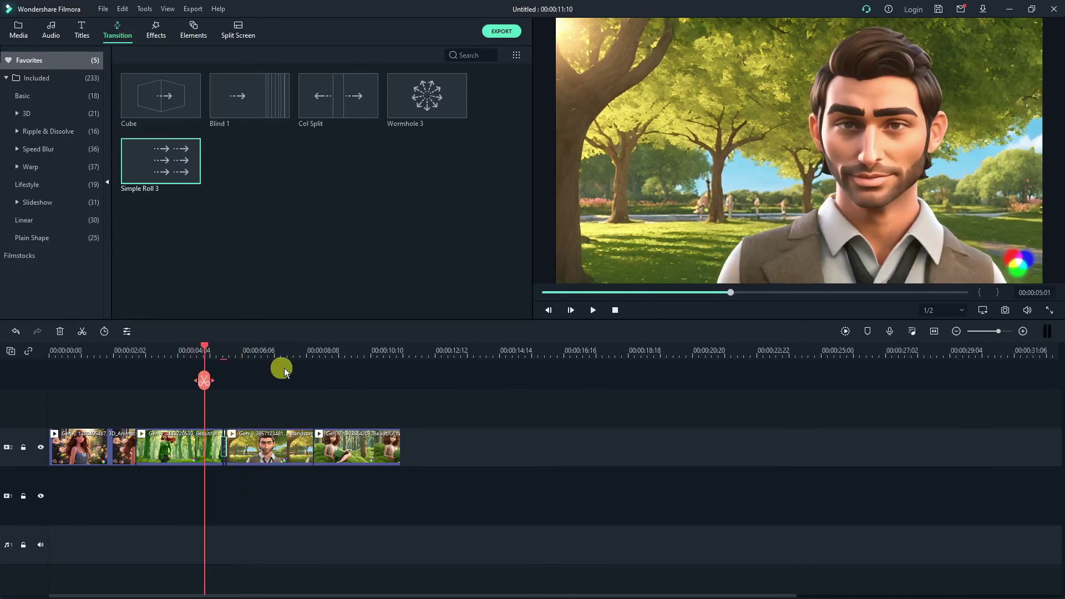
key("space")
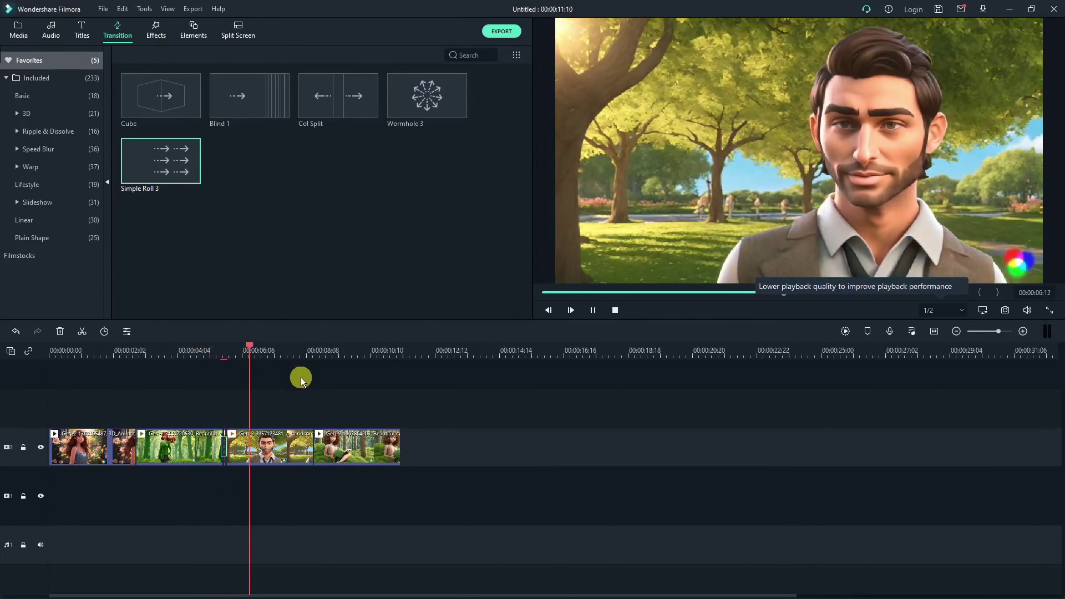
key("space")
key("space")
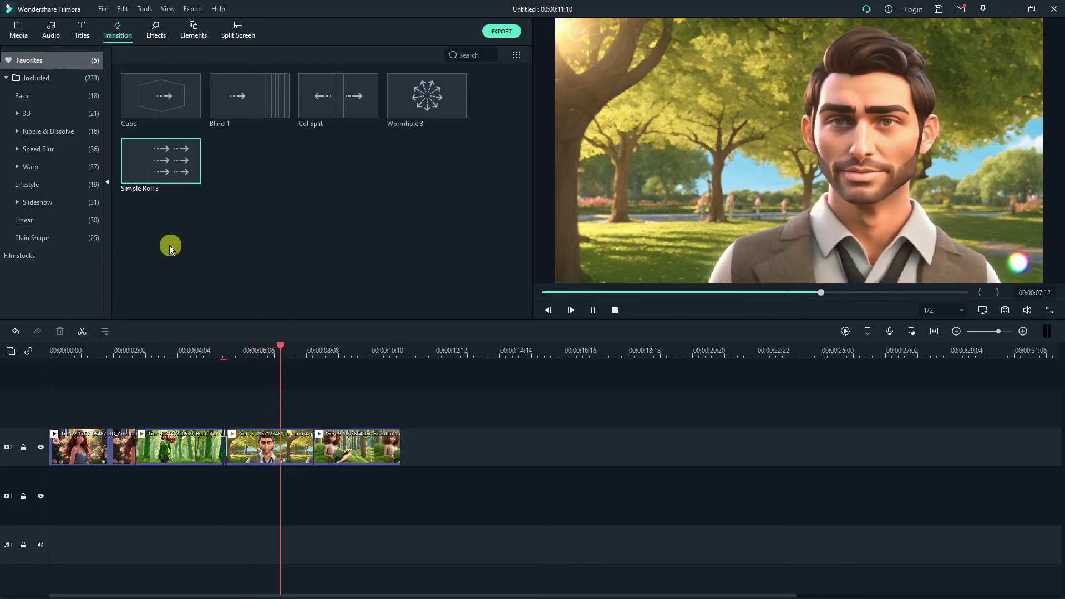
Add Simple Roll 3 between the third and fourth clips, then return to the media library
left_click(85, 332)
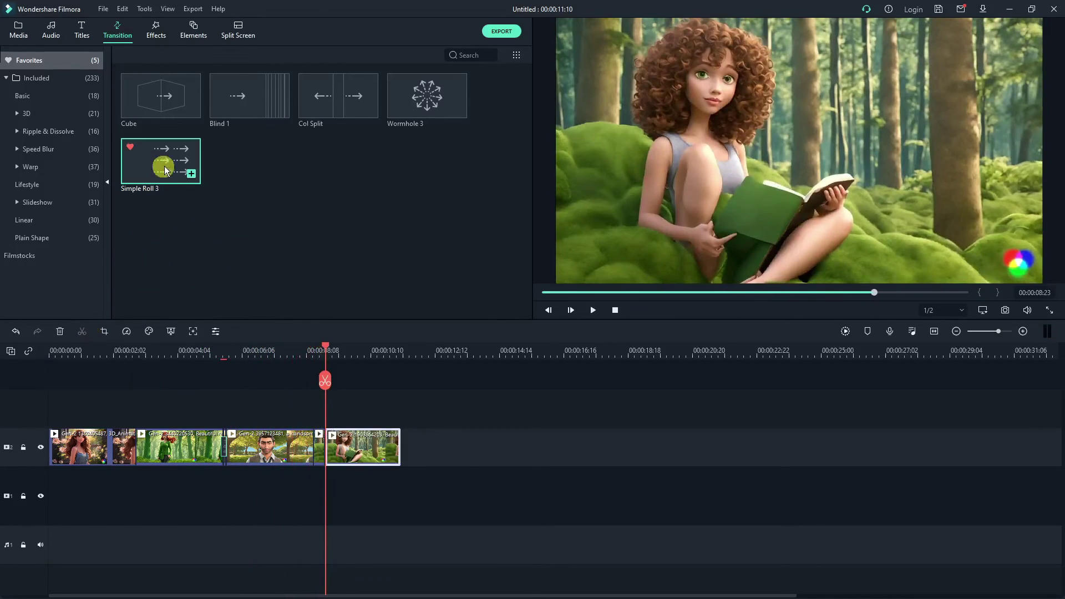
left_click_drag(162, 161, 318, 468)
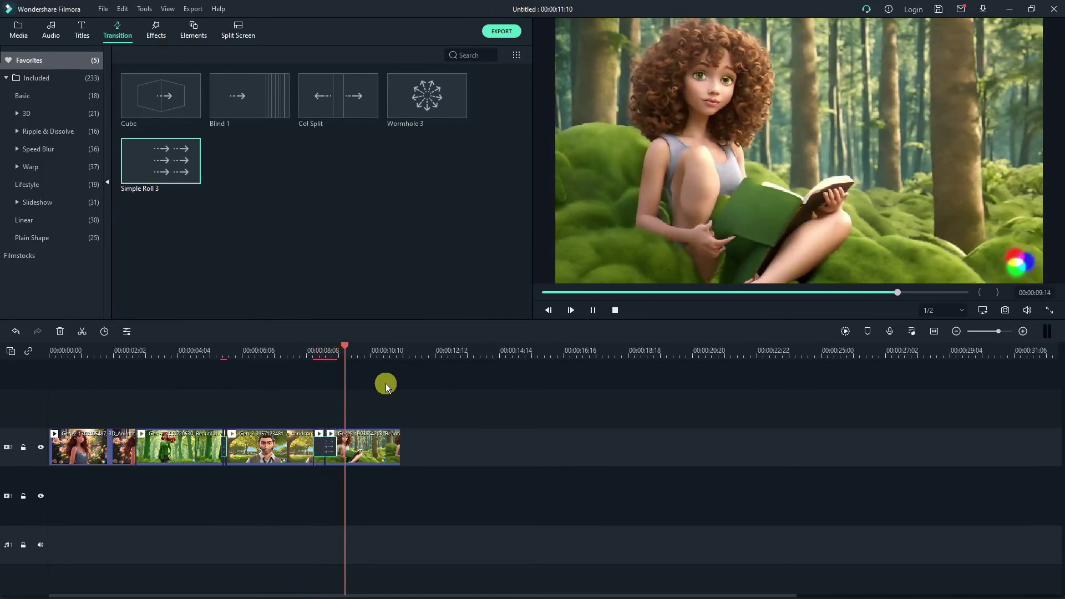
left_click(46, 415)
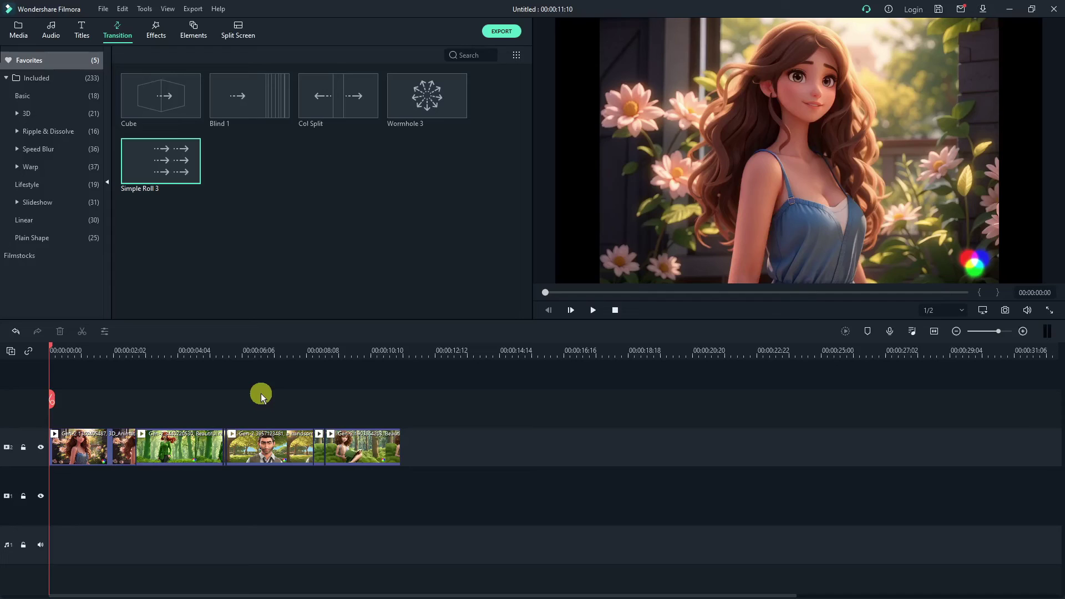
left_click(17, 31)
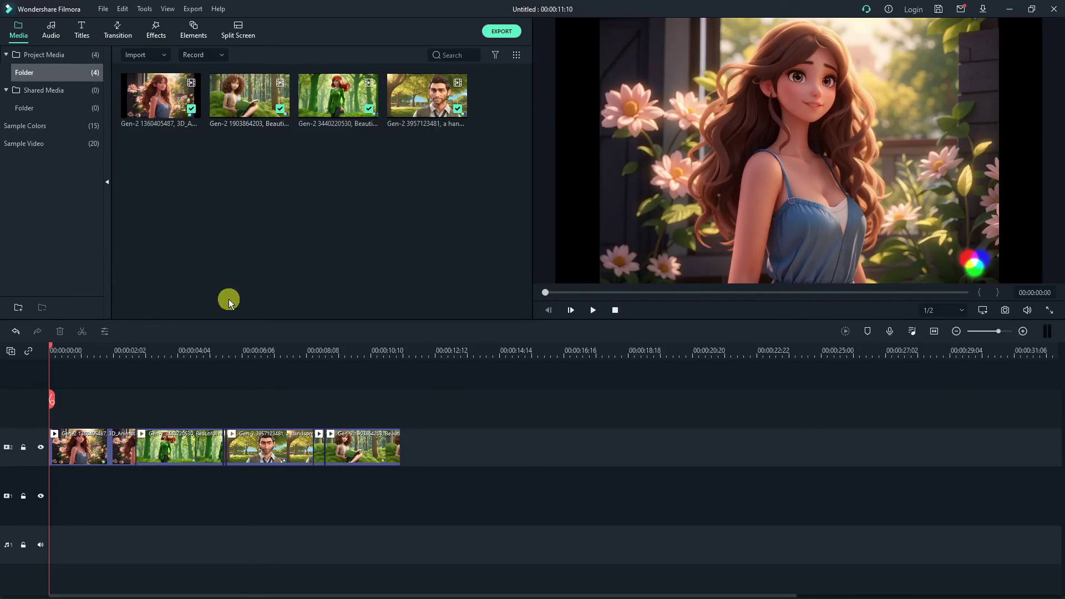
Export the edited timeline as My Video.mp4 in MP4 format to the Desktop
left_click(500, 32)
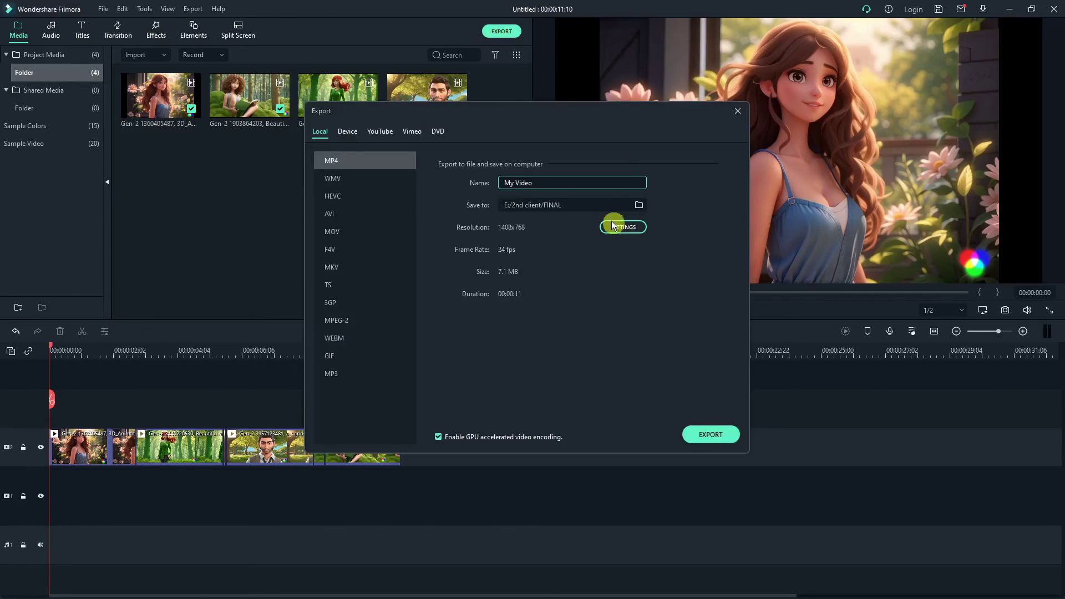
left_click(640, 205)
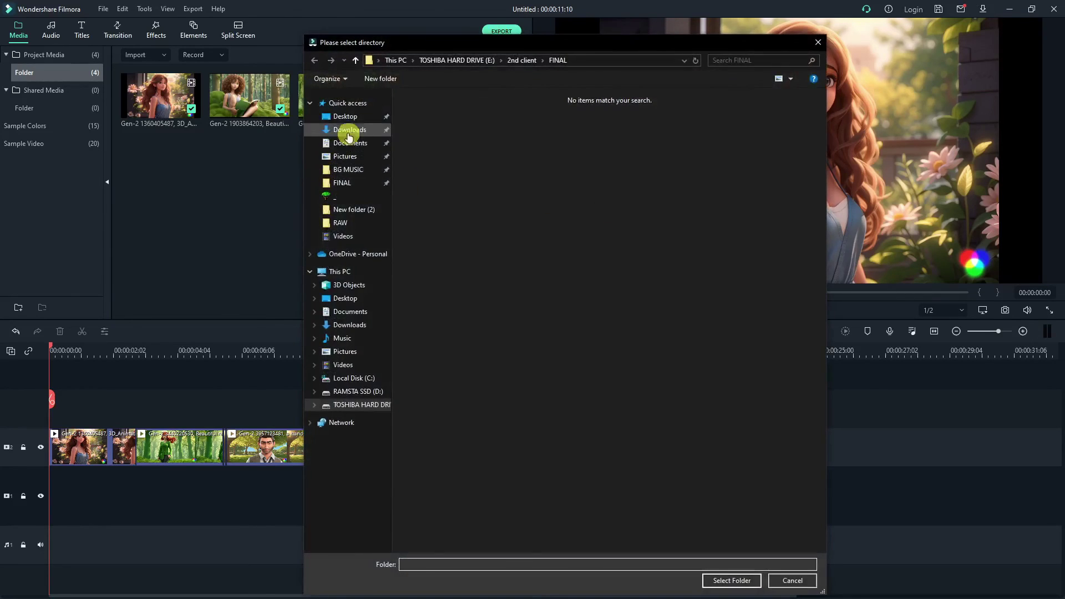
left_click(738, 579)
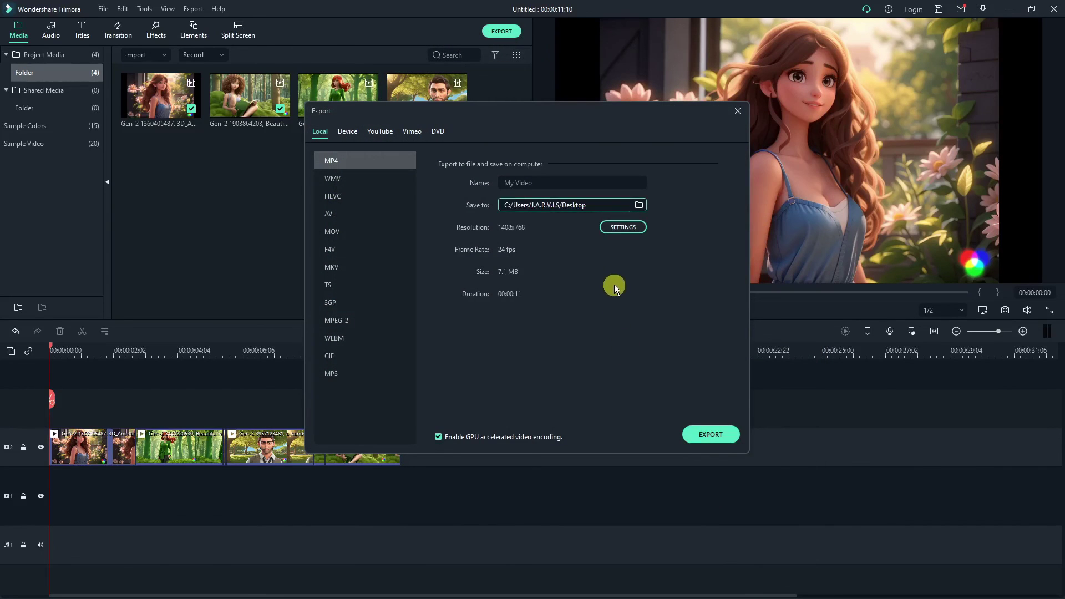
left_click(712, 435)
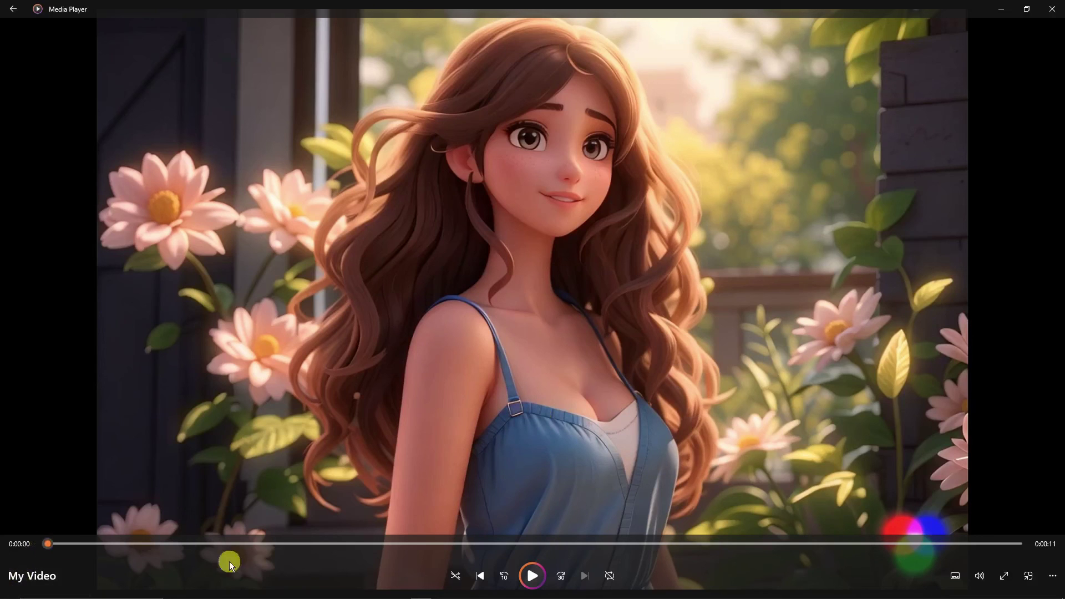
Play the exported 11-second My Video in Media Player
left_click(540, 577)
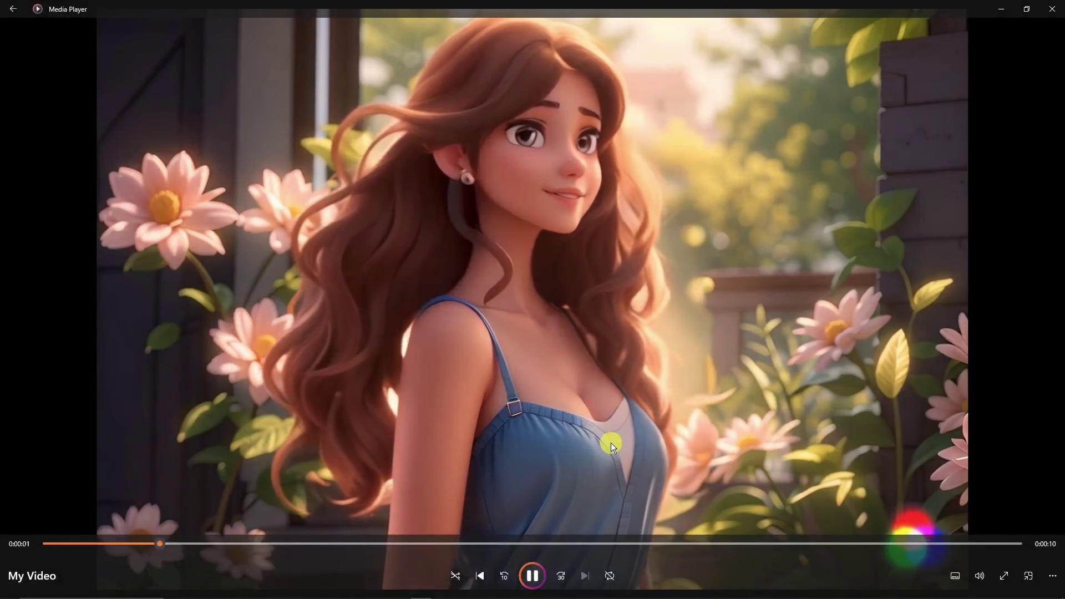